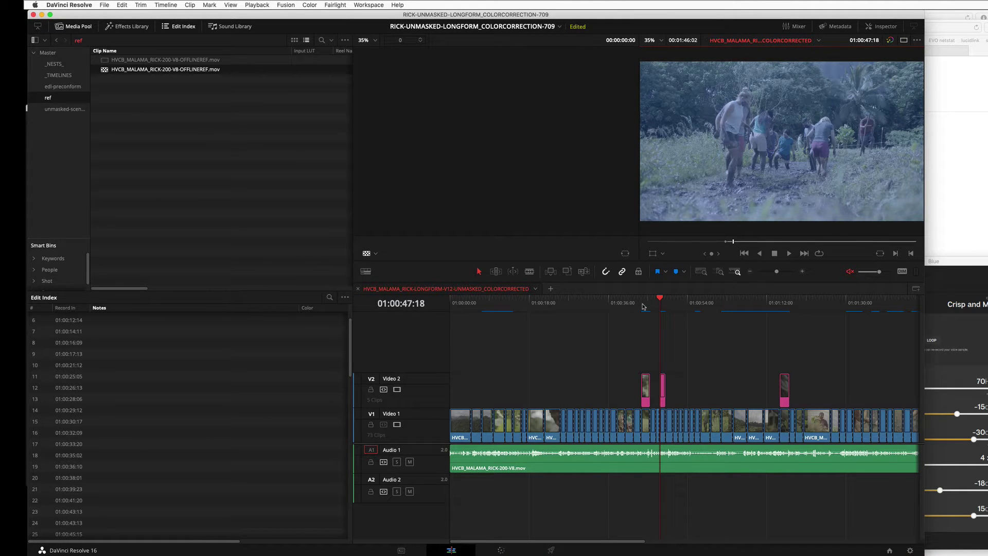
# Scrub the timeline, zoom it to fit, and check the clip's composite mode options in the Inspector
pyautogui.moveTo(643, 307); pyautogui.dragTo(659, 314)
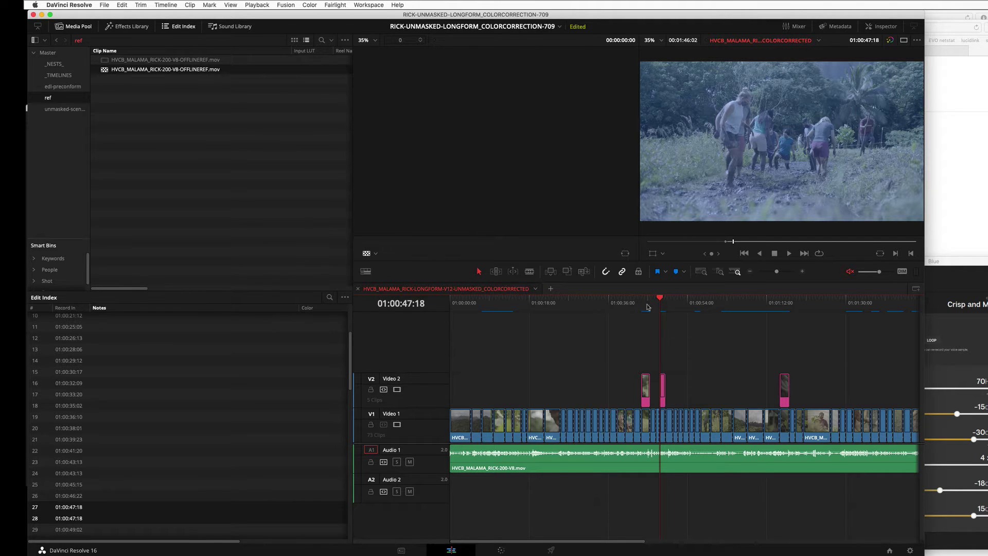
pyautogui.hotkey('shift', 'z')
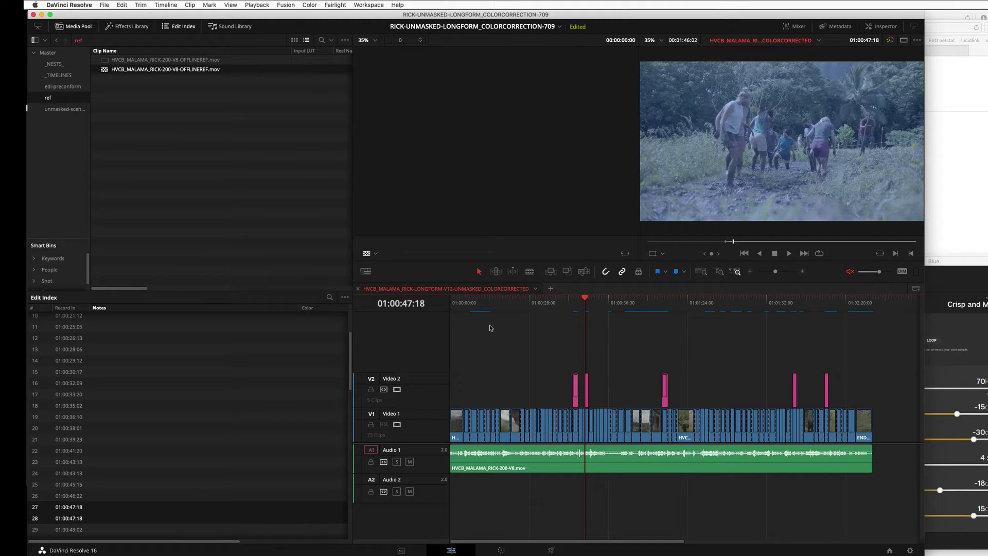
pyautogui.click(881, 26)
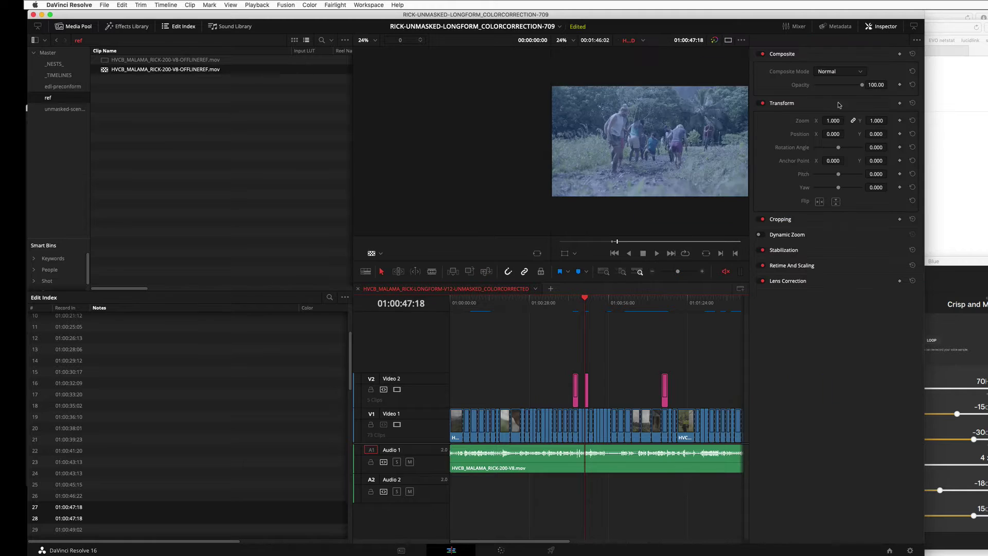
pyautogui.click(839, 71)
pyautogui.click(787, 133)
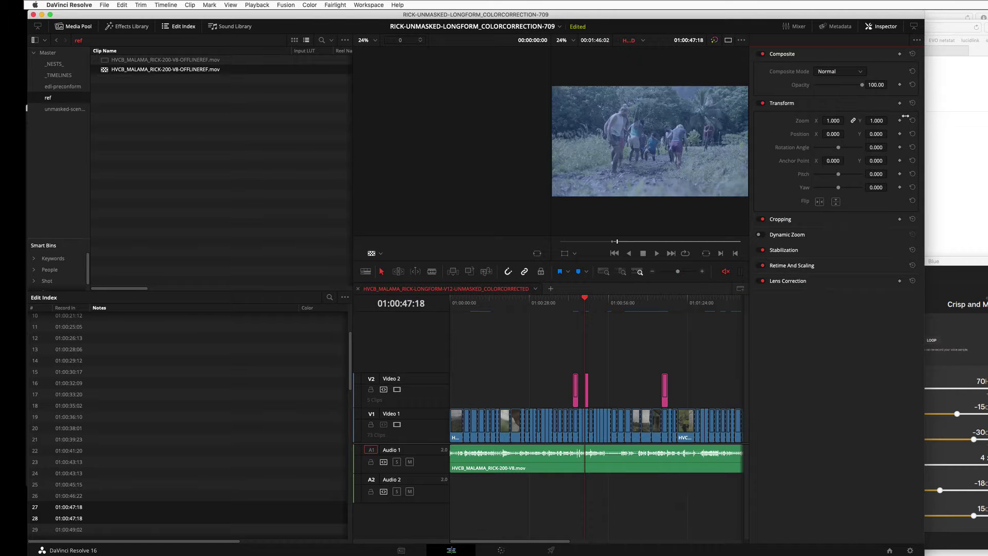
pyautogui.click(883, 29)
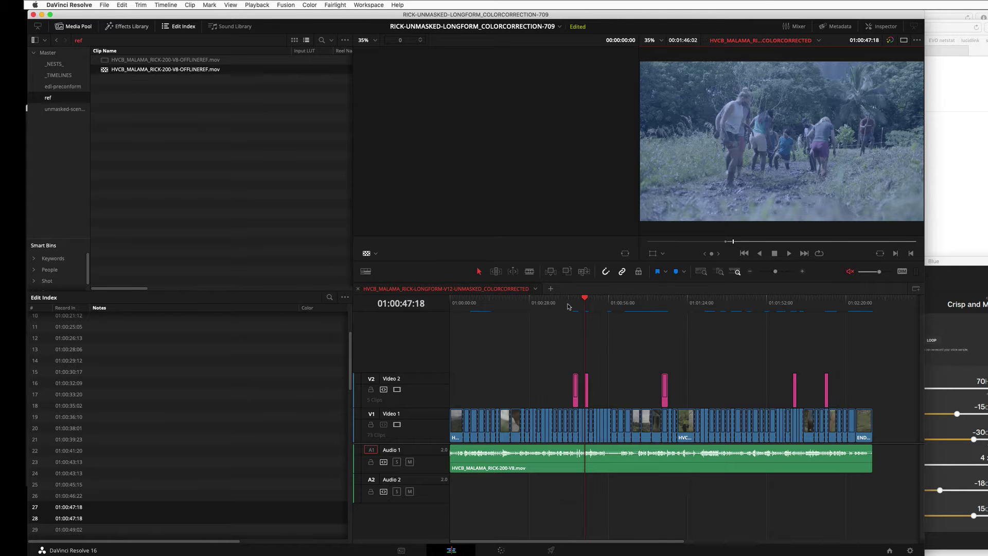
# Scrub nearby shots, park the playhead at 01:00:43:13, and switch to the Media page
pyautogui.moveTo(568, 307); pyautogui.dragTo(661, 371)
pyautogui.click(574, 308)
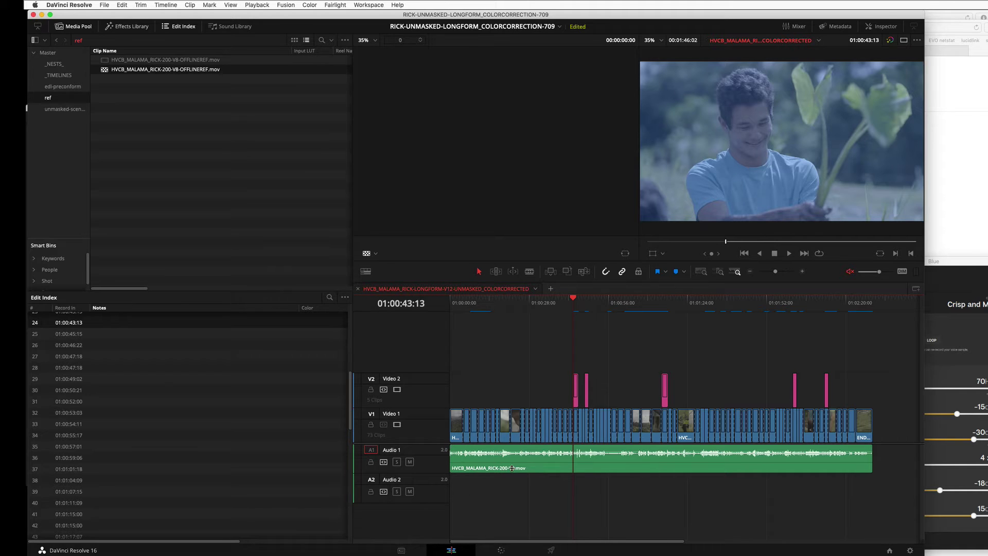
pyautogui.click(401, 550)
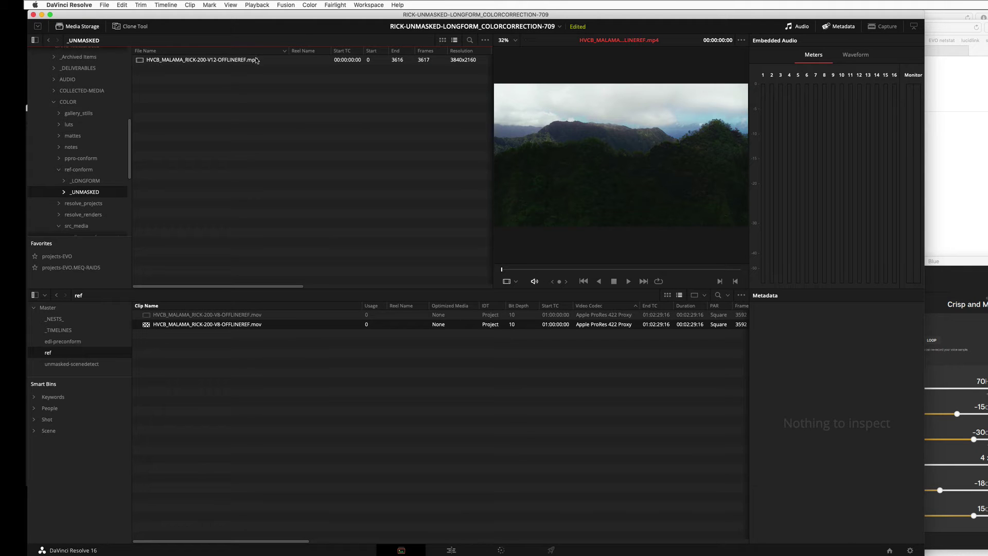
pyautogui.click(451, 549)
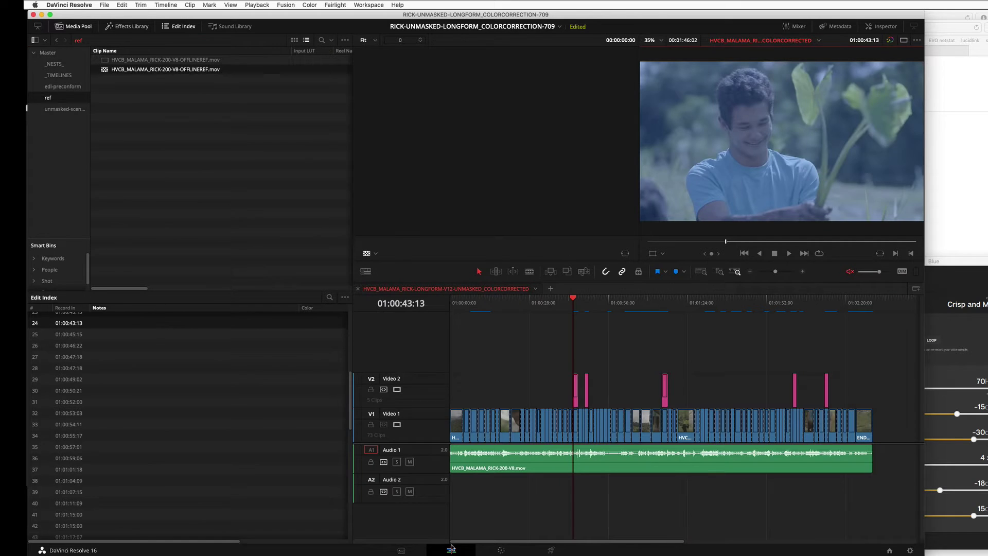
pyautogui.press('Home')
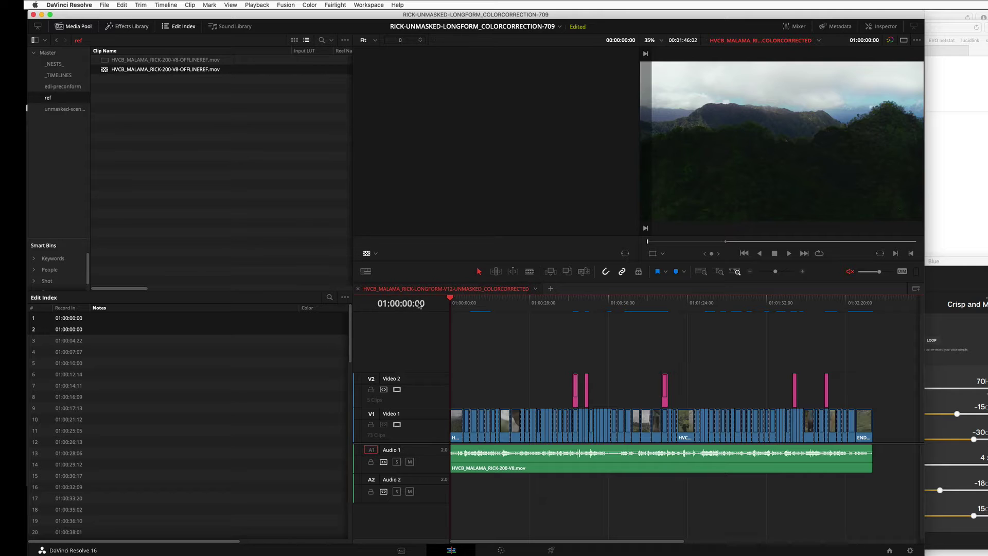
pyautogui.click(402, 550)
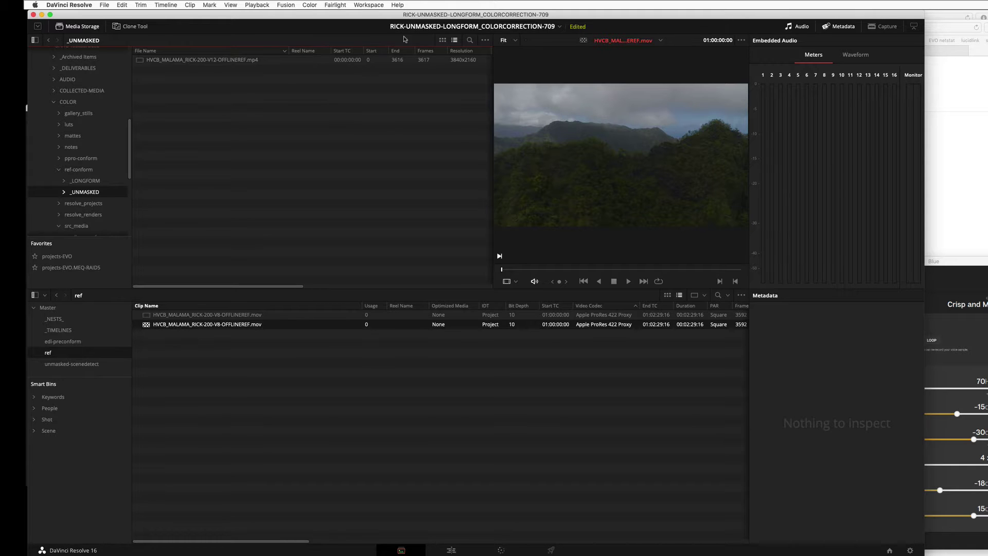
# Add HVCB_MALAMA_RICK-200-V12-OFFLINEREF.mp4 as an offline reference clip and select it in the ref bin
pyautogui.rightClick(220, 61)
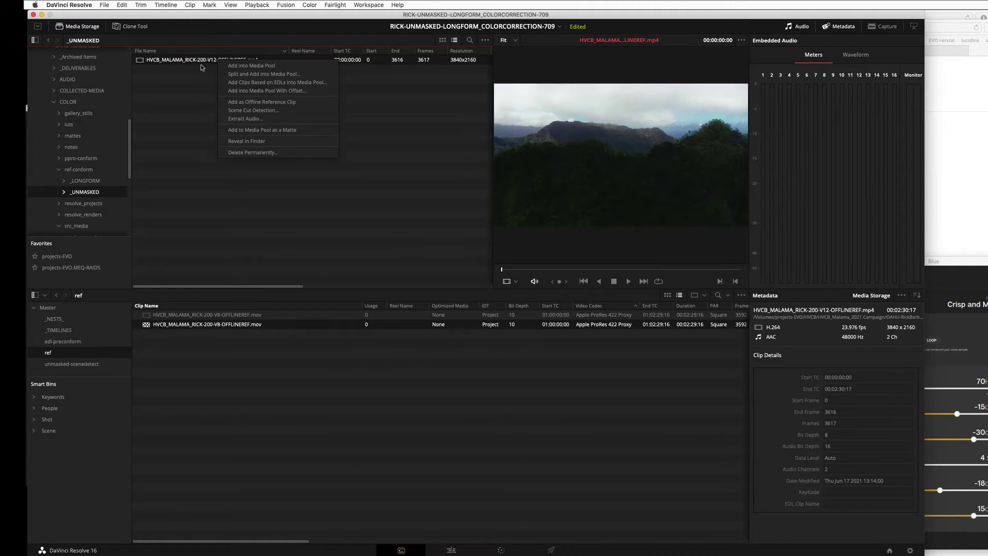
pyautogui.click(284, 103)
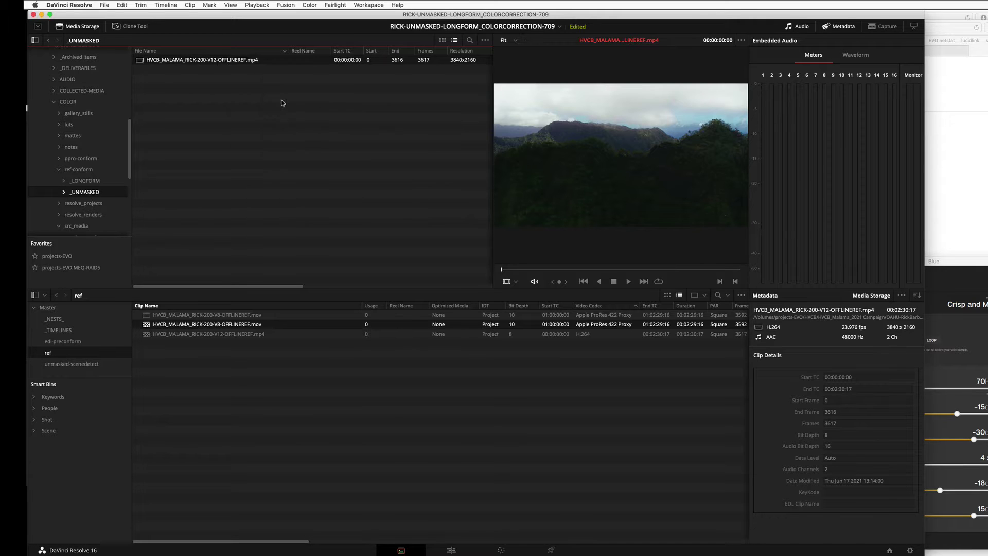
pyautogui.click(198, 335)
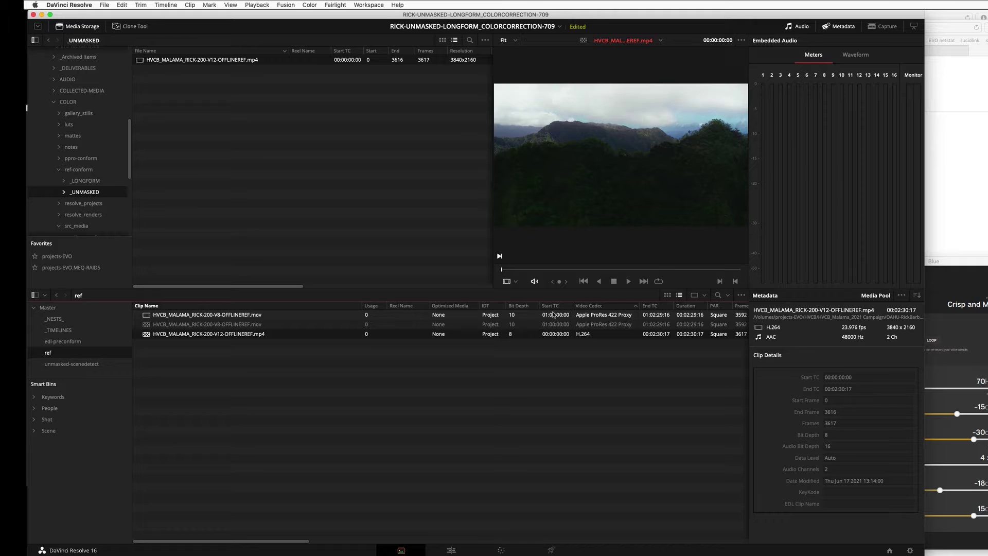
pyautogui.moveTo(553, 315); pyautogui.dragTo(232, 323)
pyautogui.click(205, 324)
pyautogui.click(203, 334)
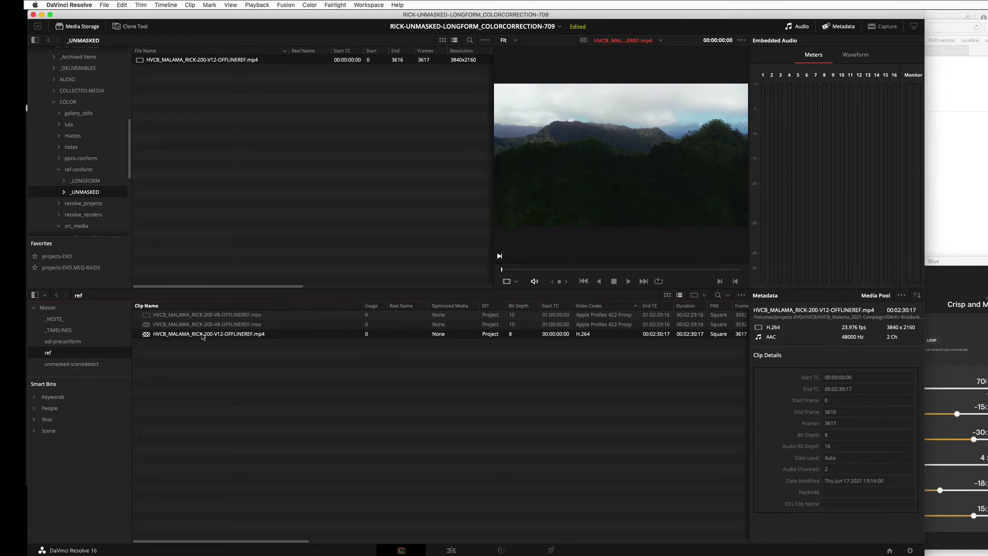
# In Clip Attributes, set the V12 offline reference clip's start timecode to 01:00:00:00
pyautogui.rightClick(196, 334)
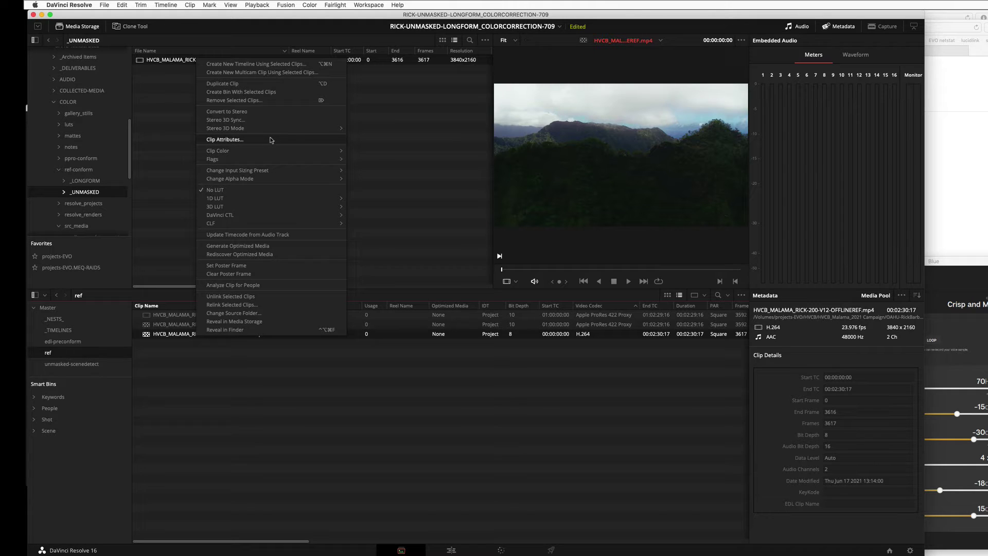
pyautogui.click(286, 140)
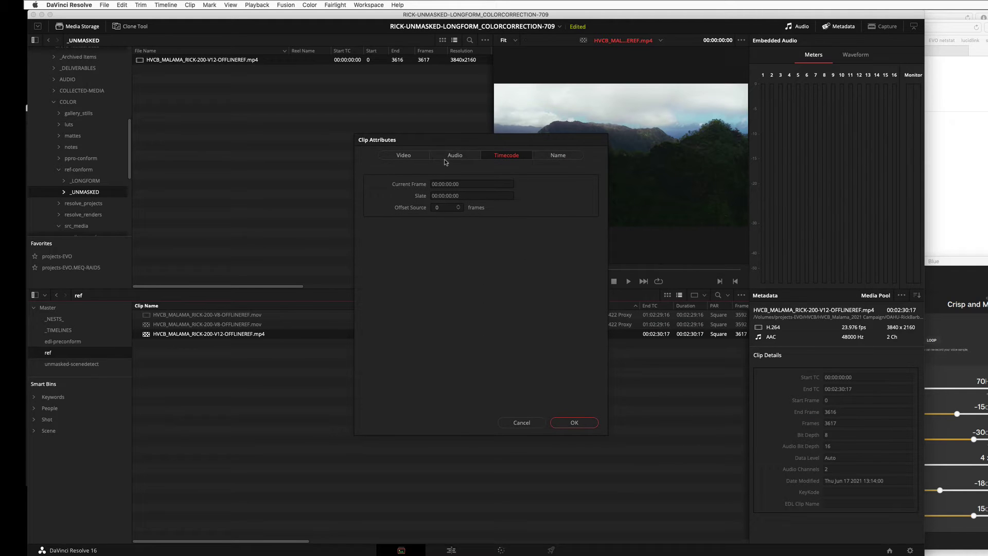
pyautogui.click(432, 184)
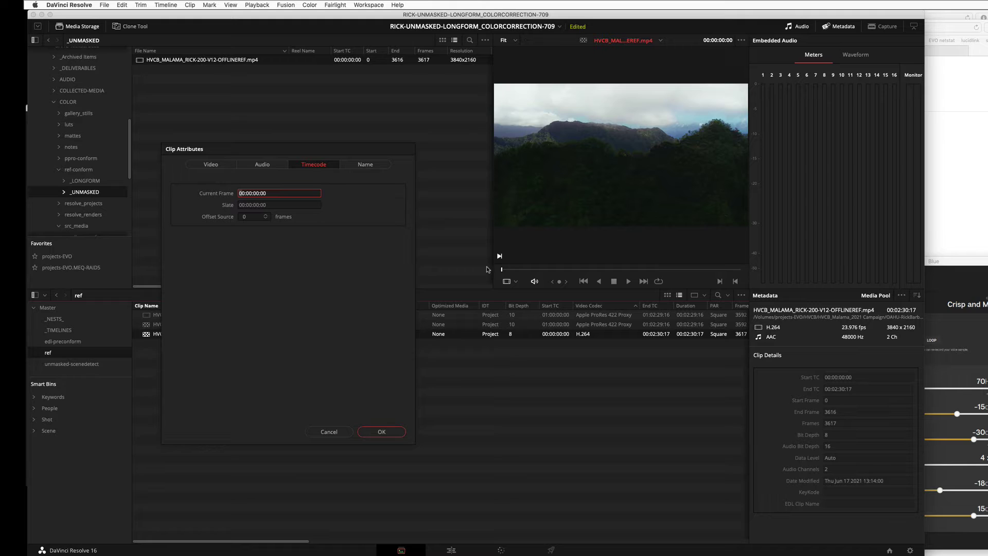
pyautogui.write('1')
pyautogui.press('BackSpace')
pyautogui.moveTo(350, 145); pyautogui.dragTo(494, 152)
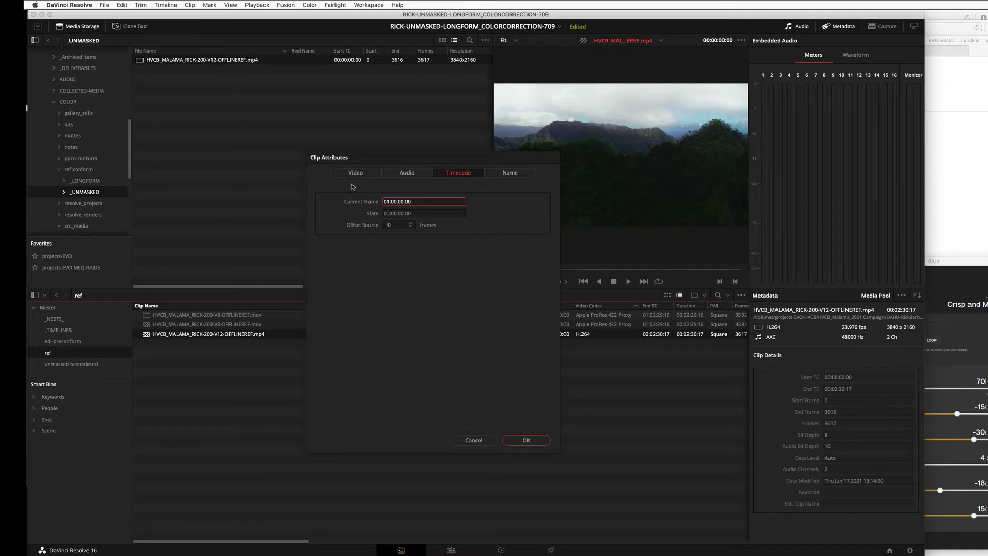
pyautogui.click(527, 441)
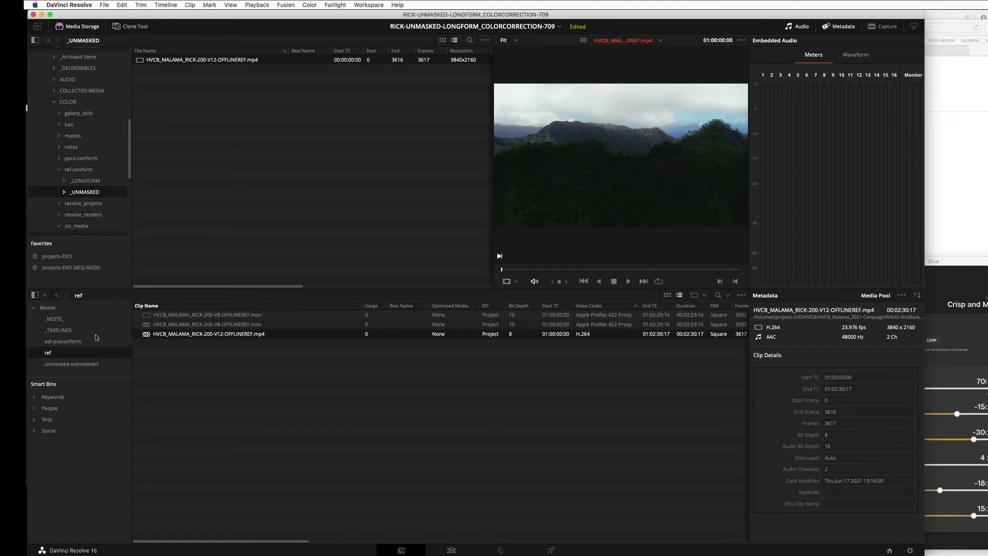
# Show the _TIMELINES bin, select the V12 unmasked timeline and browse its context options
pyautogui.click(63, 332)
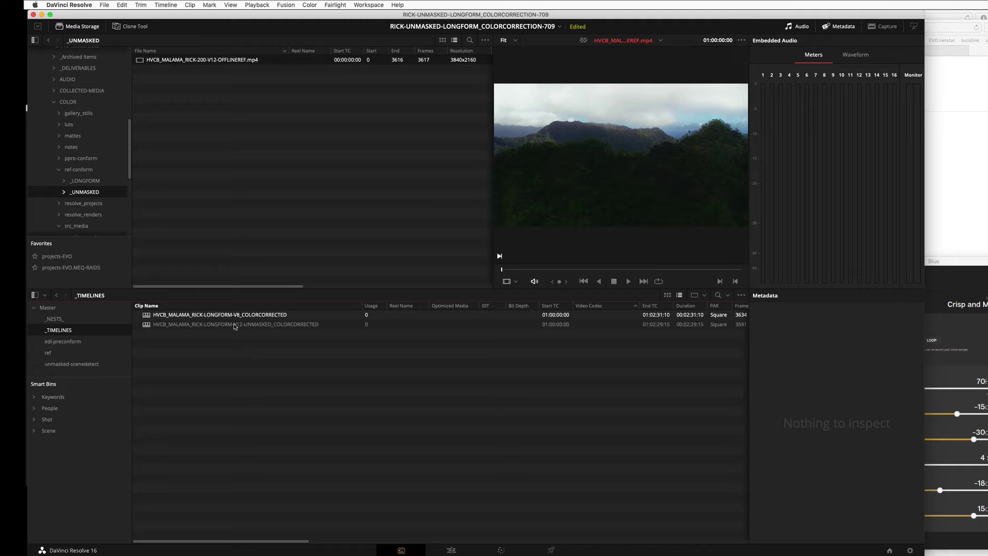
pyautogui.click(210, 327)
pyautogui.click(198, 327)
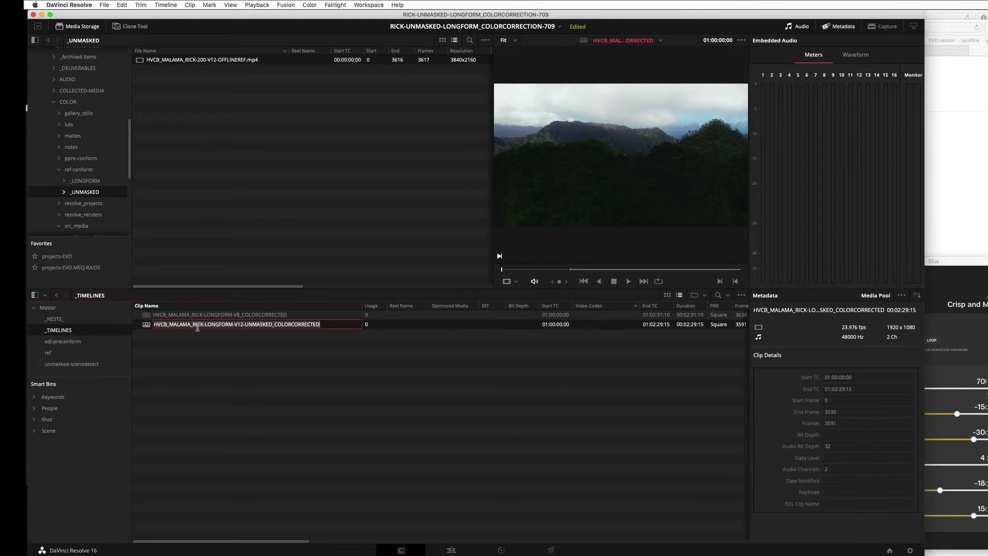
pyautogui.click(150, 326)
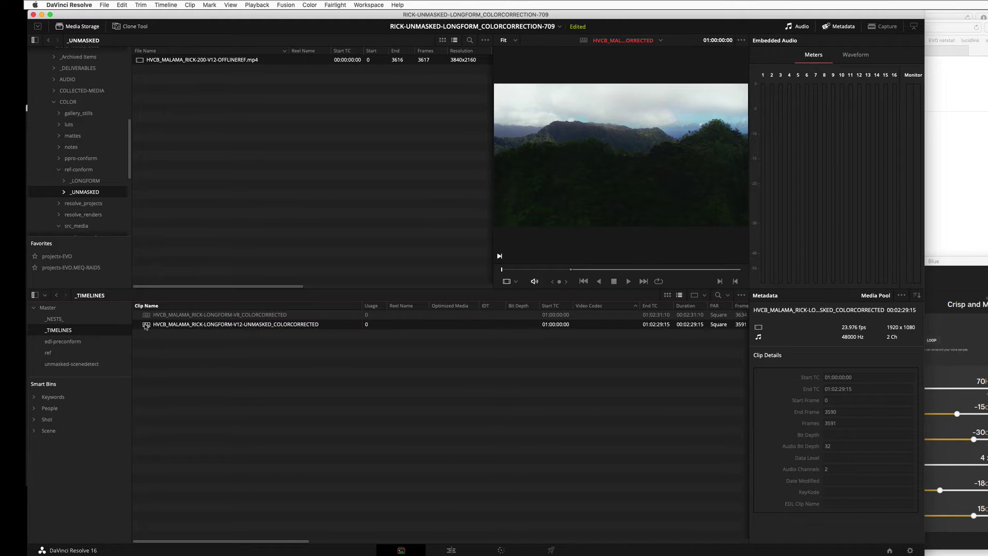
pyautogui.rightClick(284, 327)
pyautogui.moveTo(297, 332)
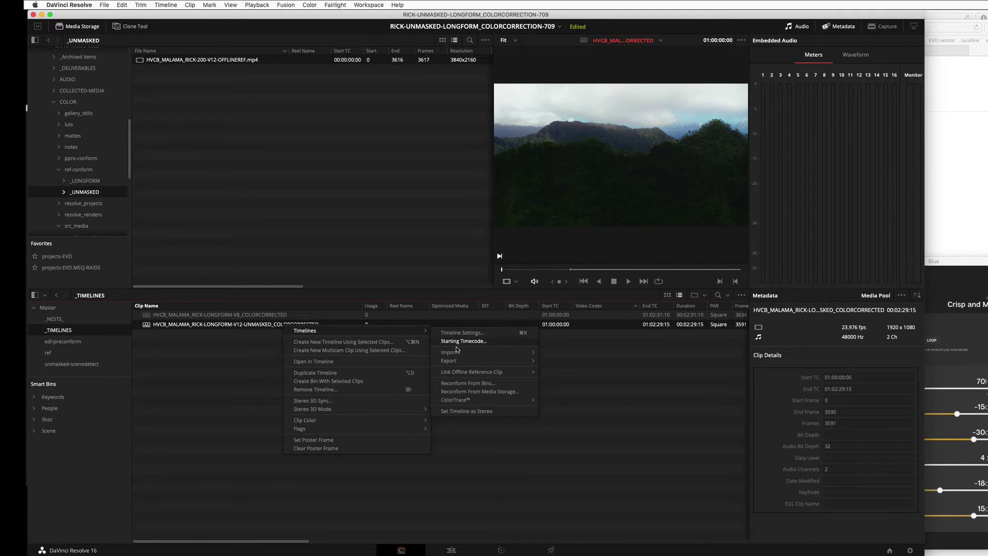
pyautogui.moveTo(484, 369)
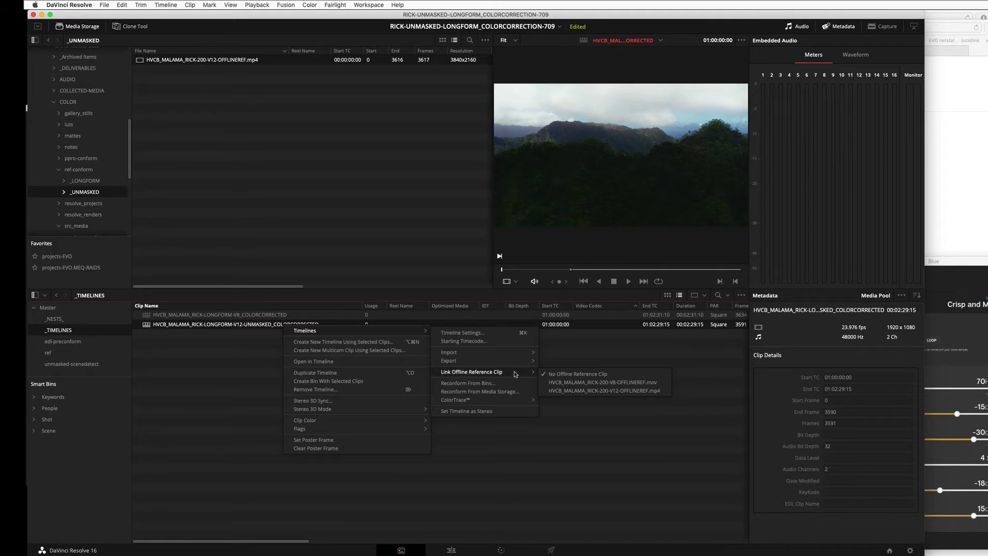
pyautogui.click(334, 314)
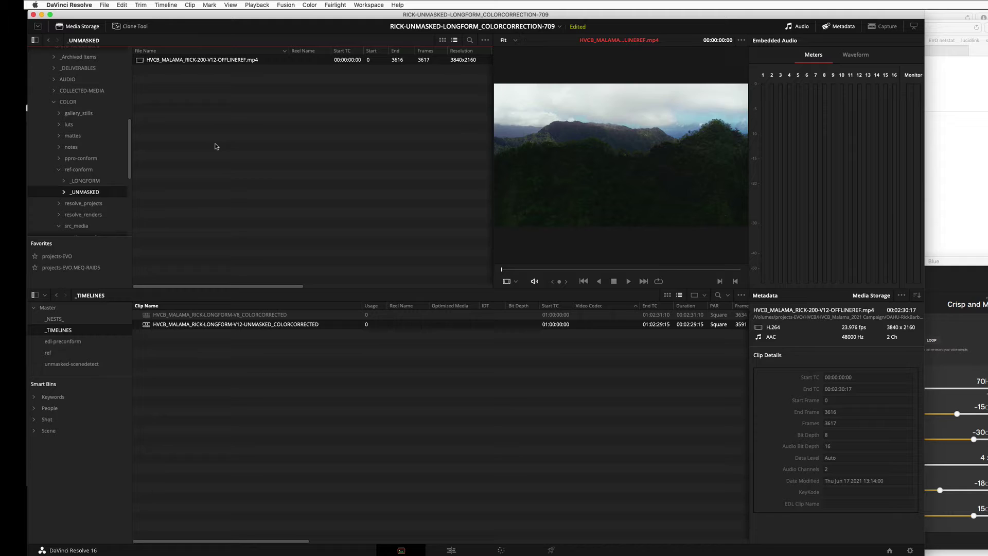
# Link the V12 OFFLINEREF.mp4 as the timeline's offline reference and show the Offline Reference column
pyautogui.rightClick(310, 324)
pyautogui.rightClick(292, 325)
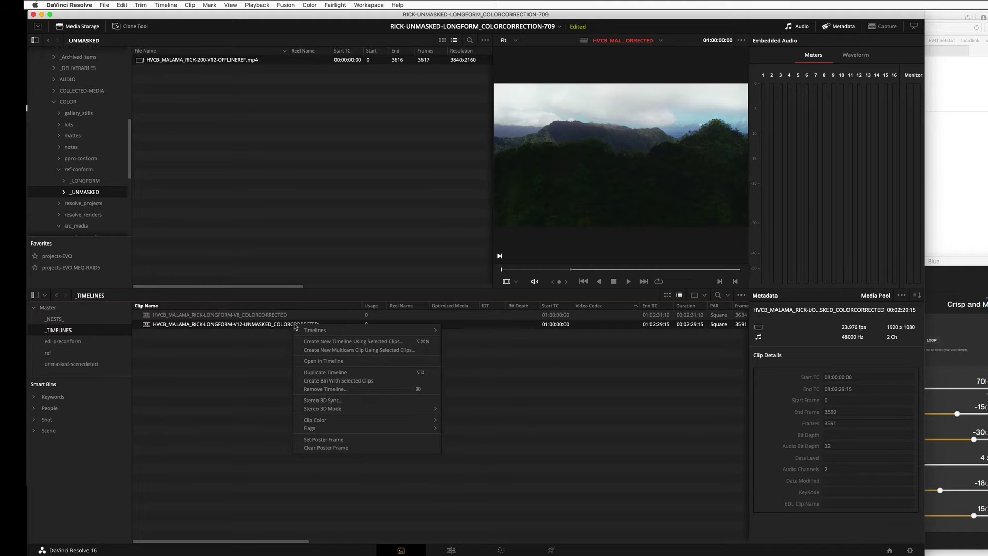
pyautogui.moveTo(319, 330)
pyautogui.moveTo(509, 372)
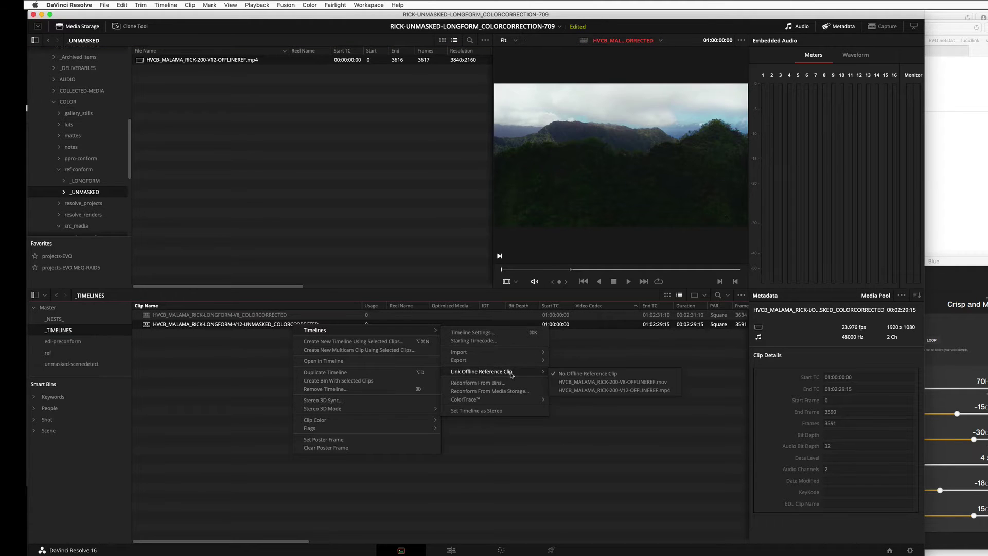
pyautogui.click(634, 391)
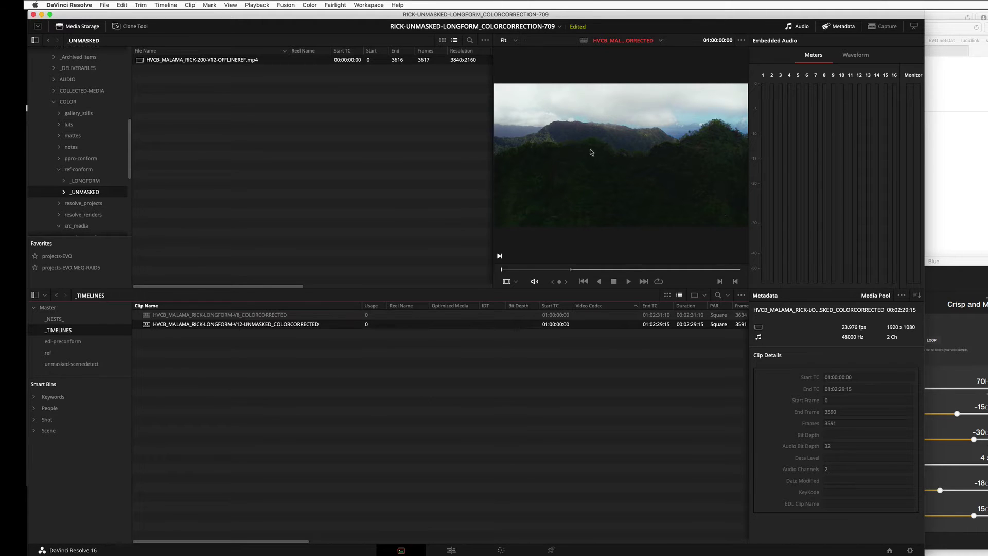
pyautogui.rightClick(410, 309)
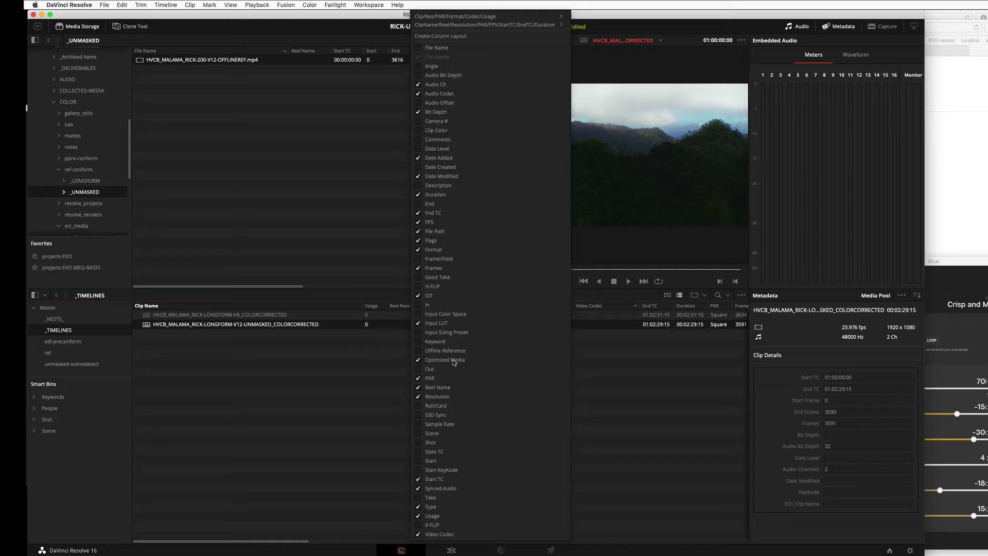
pyautogui.click(419, 351)
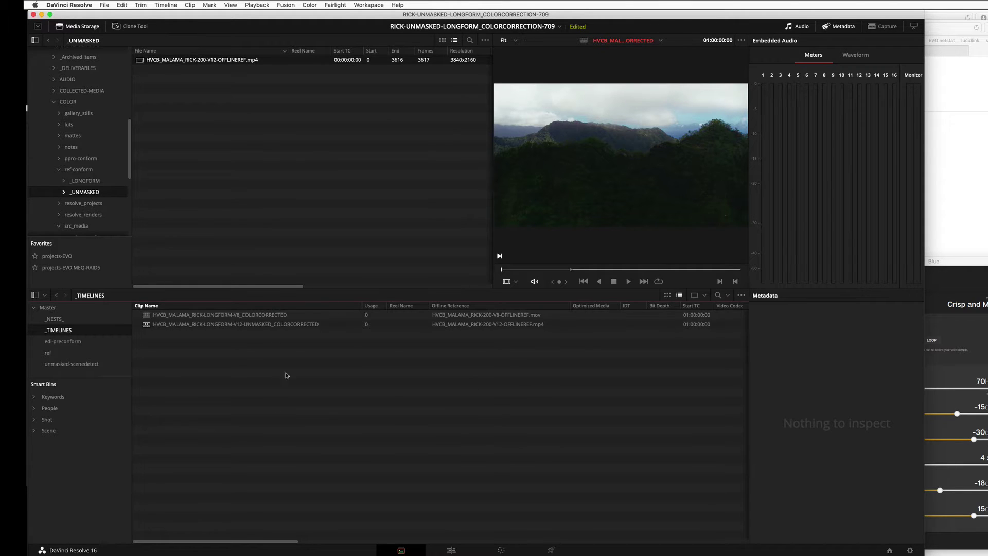
# On the Edit page, enable dual source and timeline viewers and set the source viewer to Offline
pyautogui.click(451, 549)
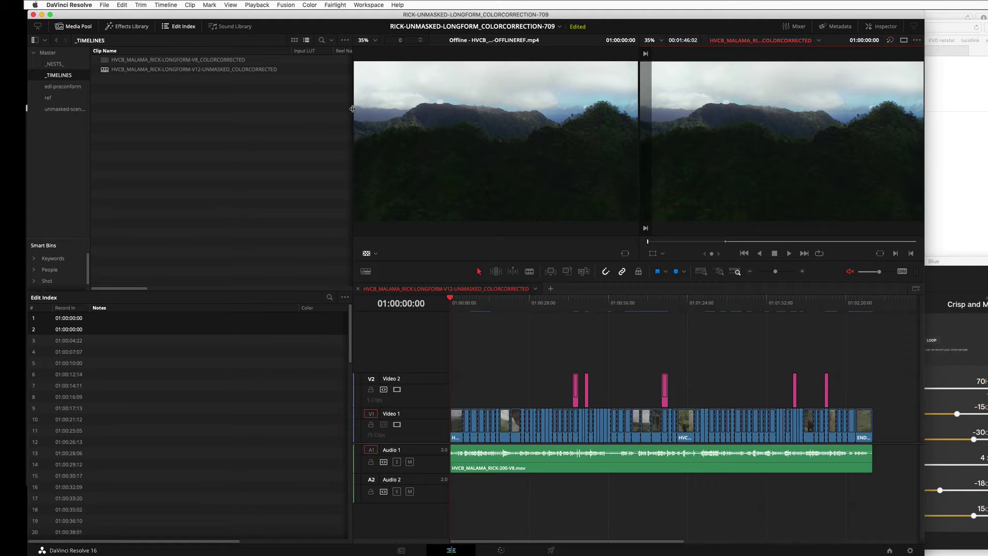
pyautogui.moveTo(352, 108); pyautogui.dragTo(229, 108)
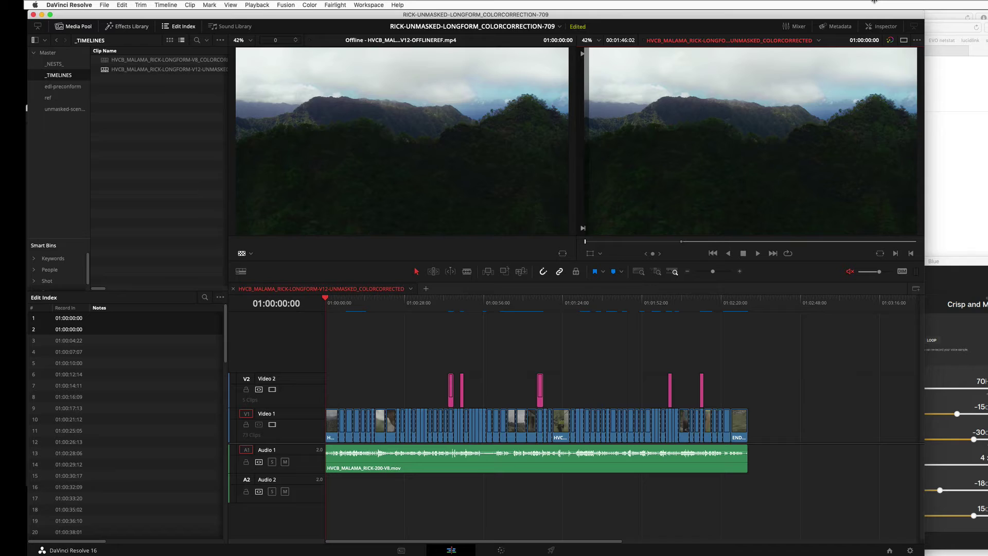
pyautogui.click(904, 41)
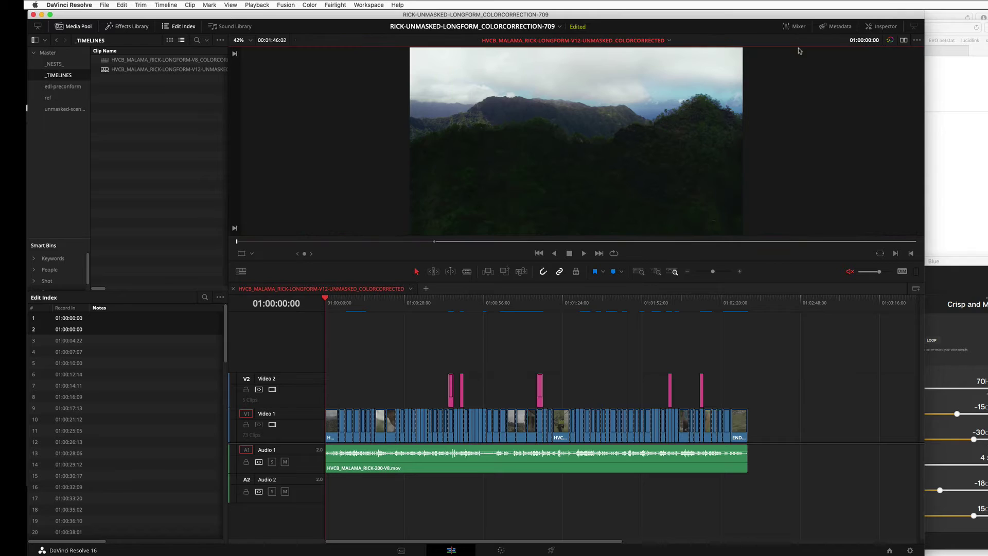
pyautogui.click(904, 40)
pyautogui.click(499, 123)
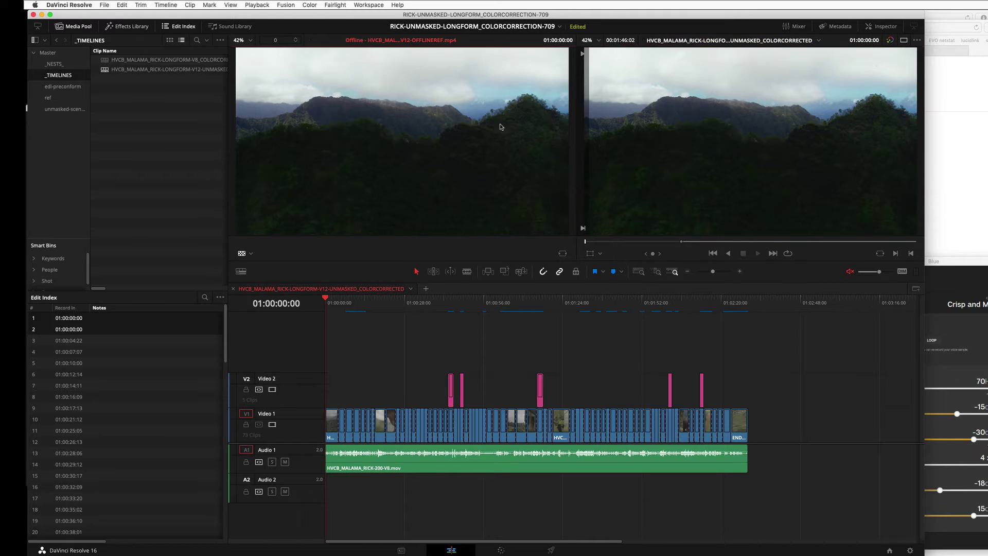
pyautogui.click(673, 125)
pyautogui.click(462, 123)
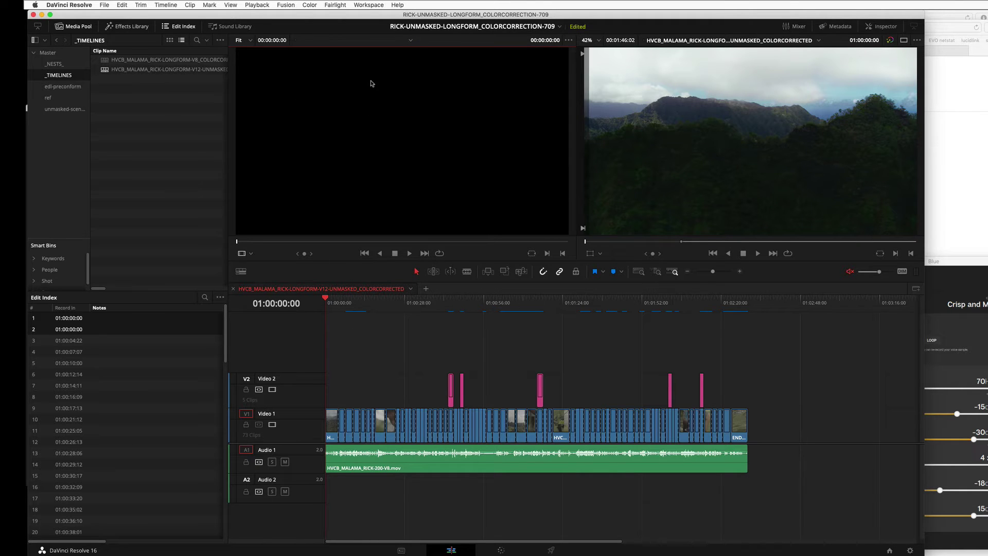
pyautogui.click(766, 75)
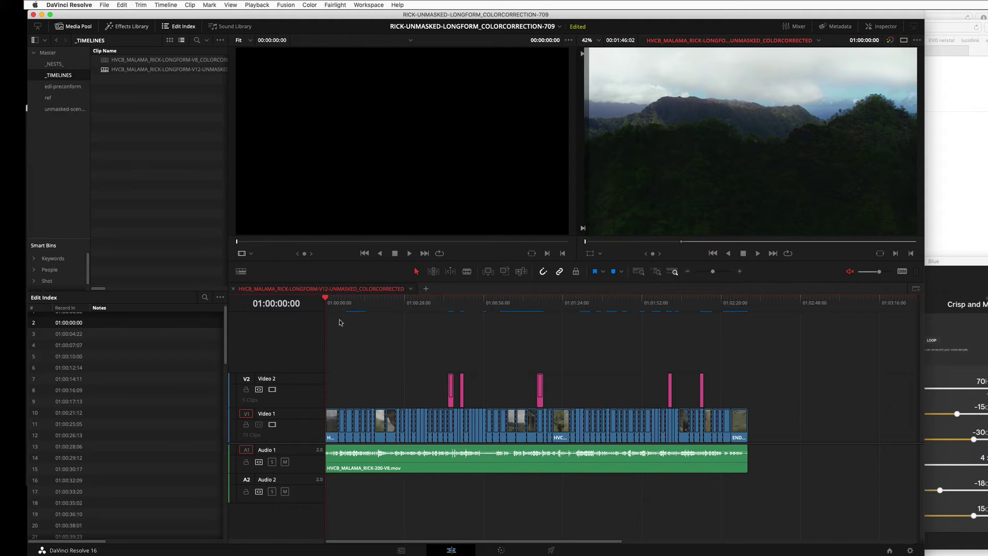
pyautogui.click(251, 254)
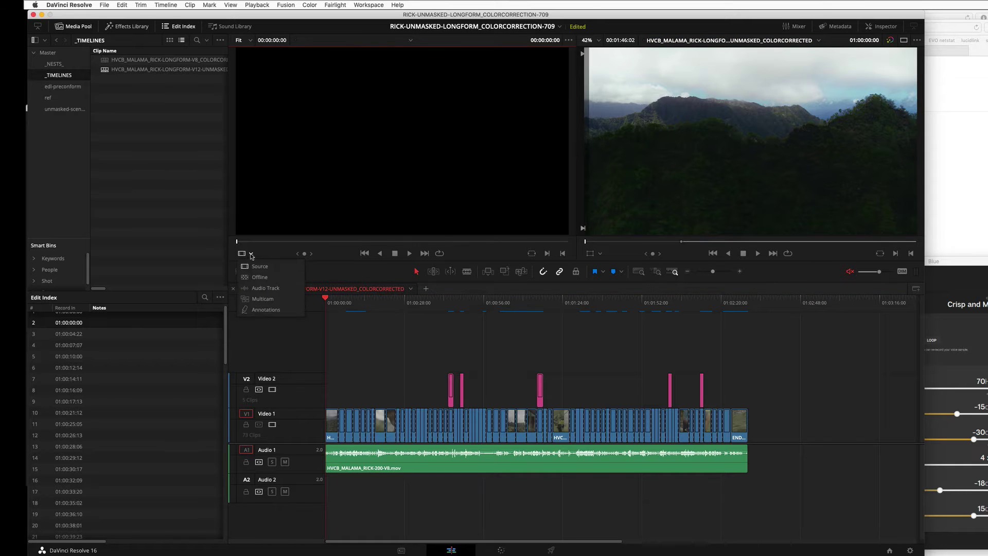
pyautogui.click(264, 278)
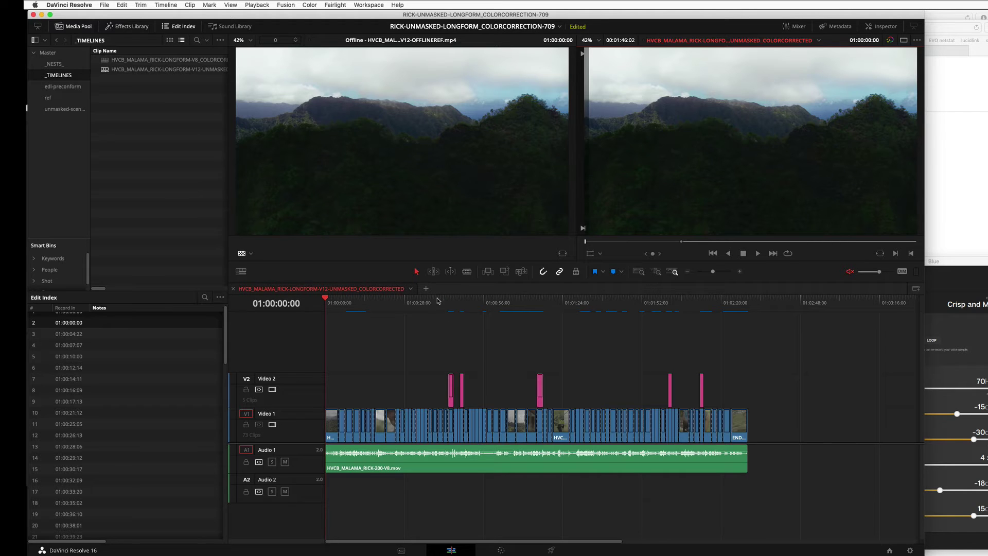
# Turn on timecode overlays in the timeline viewer and jump to the edit at 01:00:04:22
pyautogui.click(917, 40)
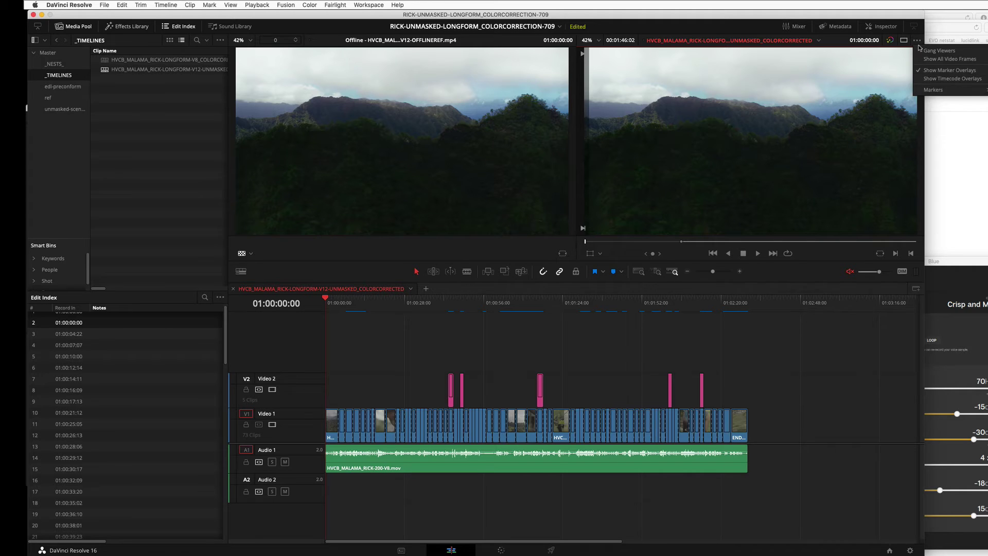
pyautogui.click(966, 78)
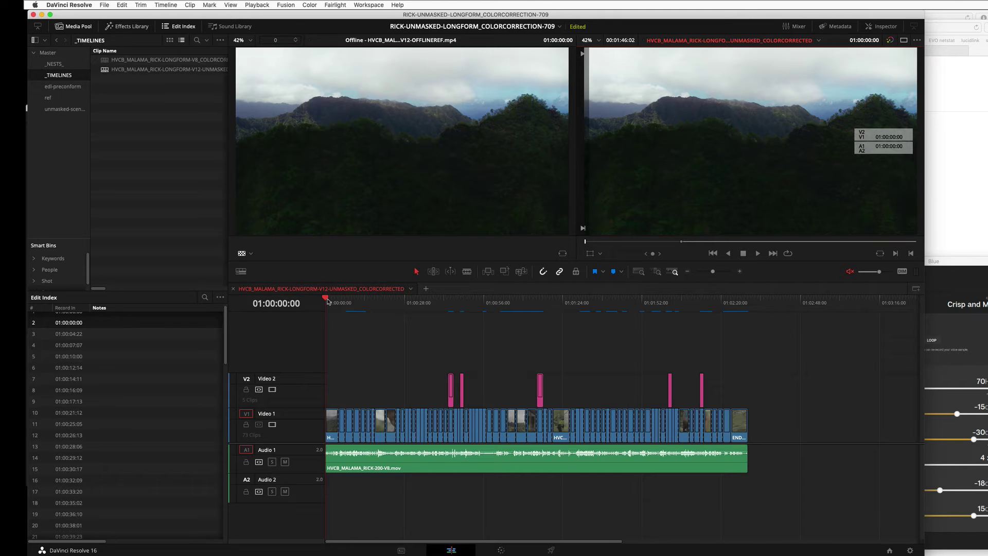
pyautogui.press('Down')
# Scrub and play through the opening shots, past the MĀLAMA HAWAIʻI title, to 01:00:29:12
pyautogui.moveTo(332, 303); pyautogui.dragTo(368, 314)
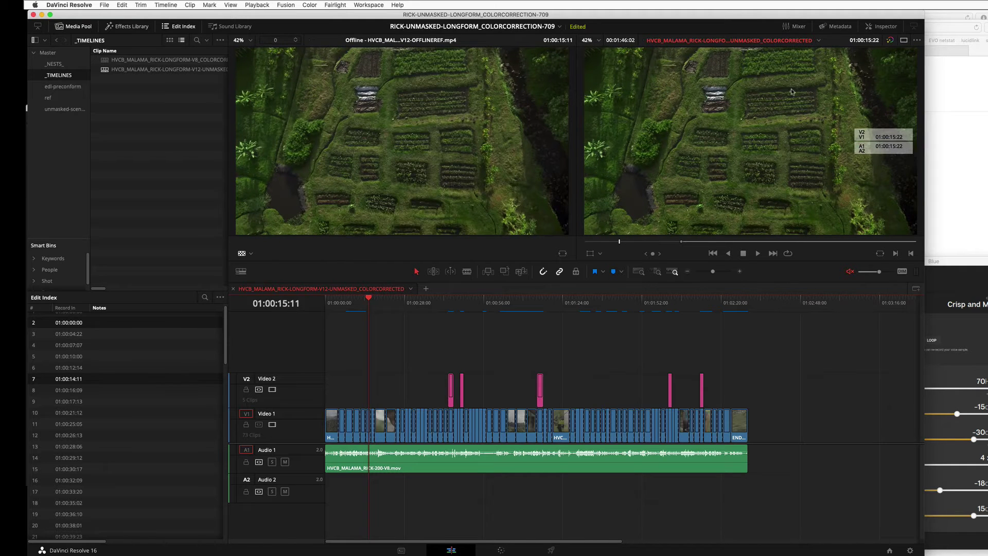
pyautogui.press('space')
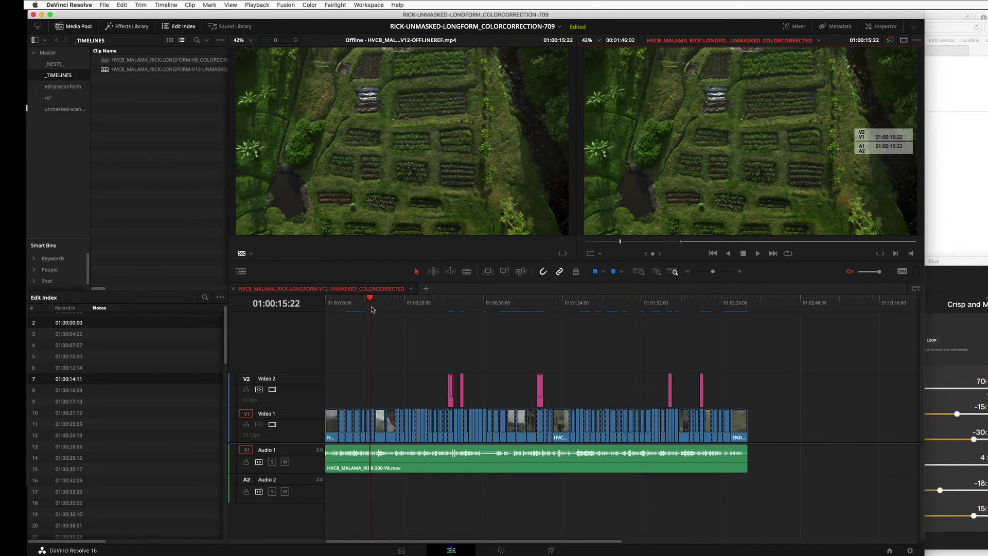
pyautogui.moveTo(373, 310)
pyautogui.mouseDown()
pyautogui.moveTo(399, 312)
pyautogui.moveTo(386, 313)
pyautogui.mouseUp()
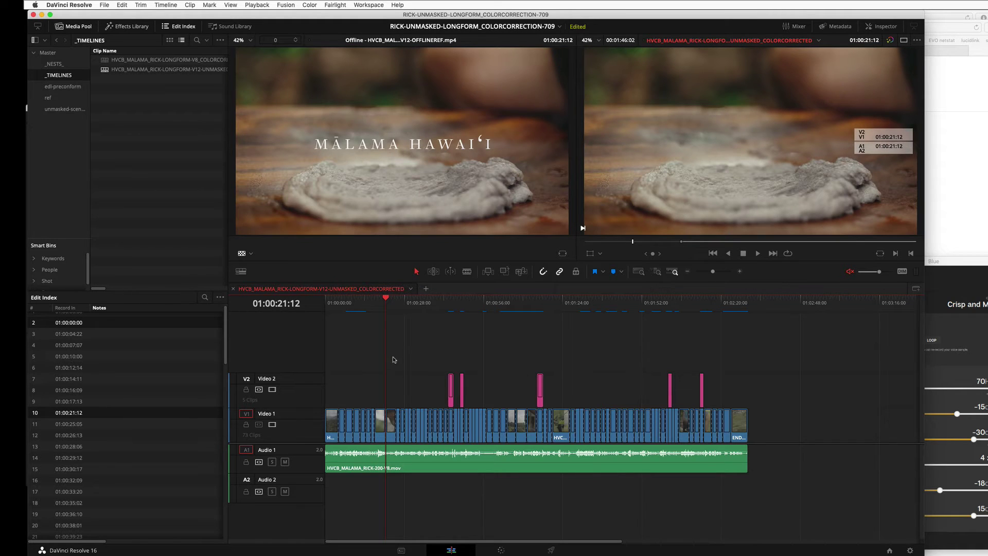
pyautogui.moveTo(380, 315); pyautogui.dragTo(409, 316)
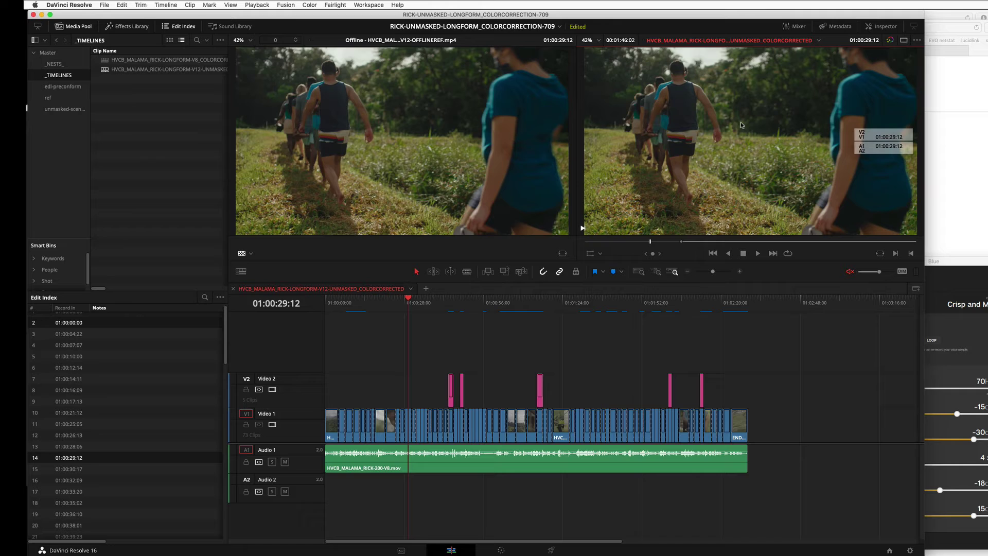
pyautogui.click(882, 27)
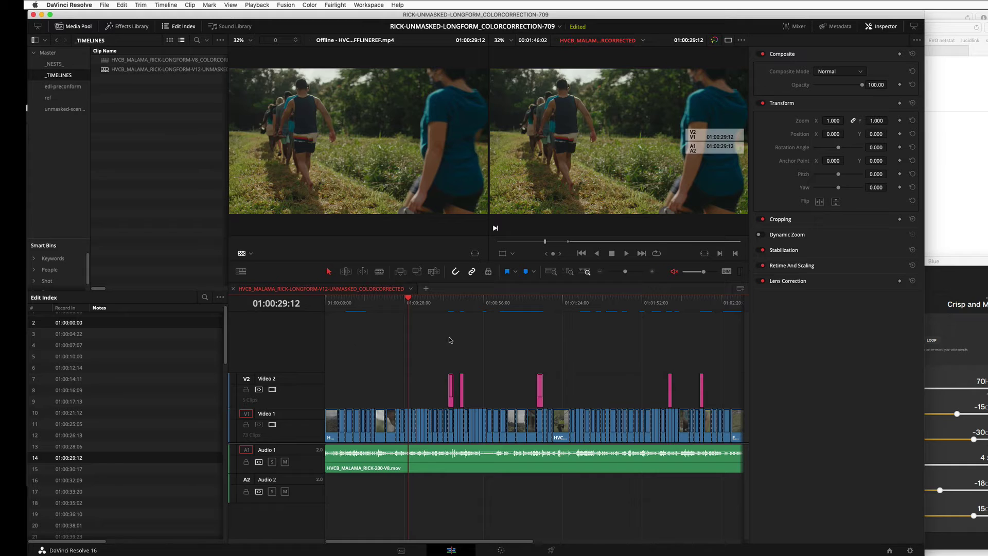
pyautogui.click(830, 71)
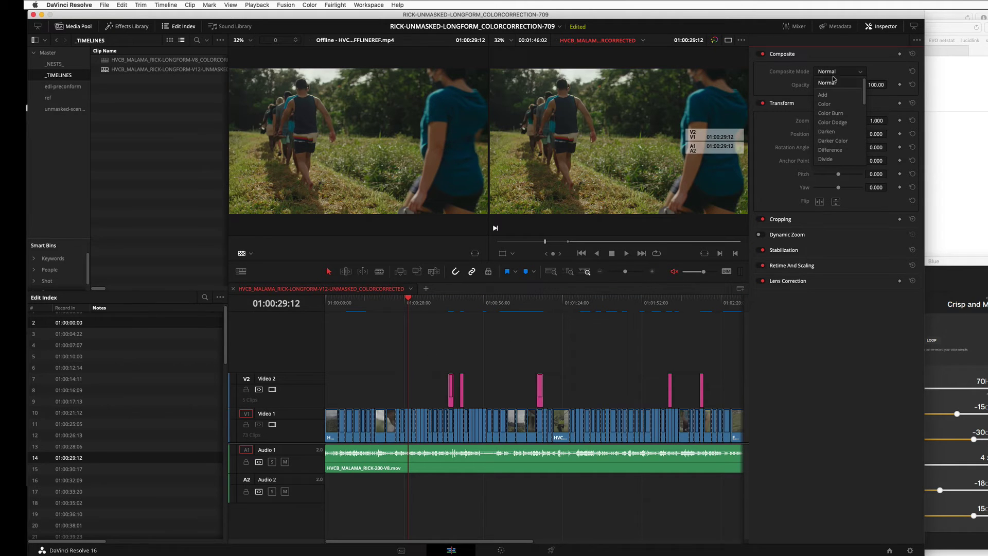
pyautogui.click(830, 149)
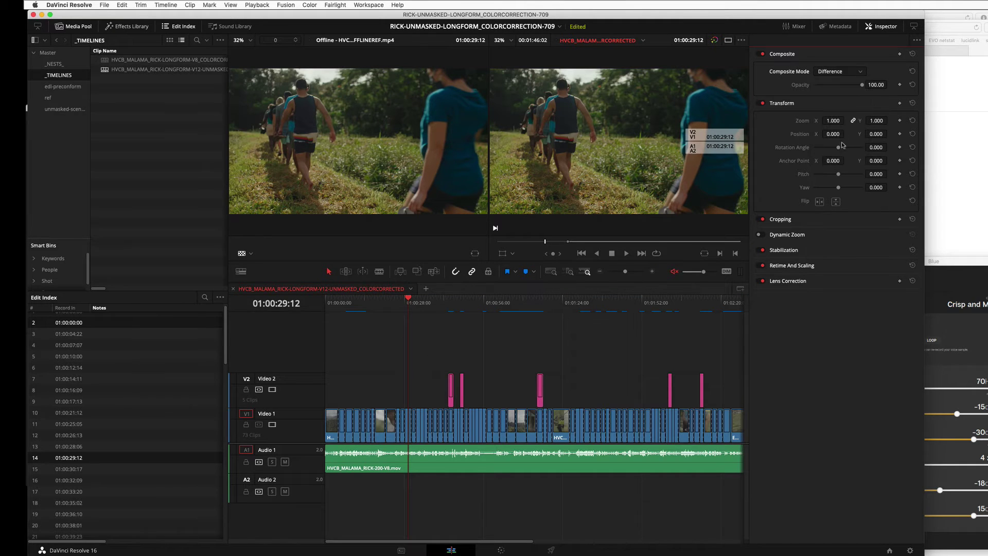
pyautogui.click(858, 74)
pyautogui.click(847, 86)
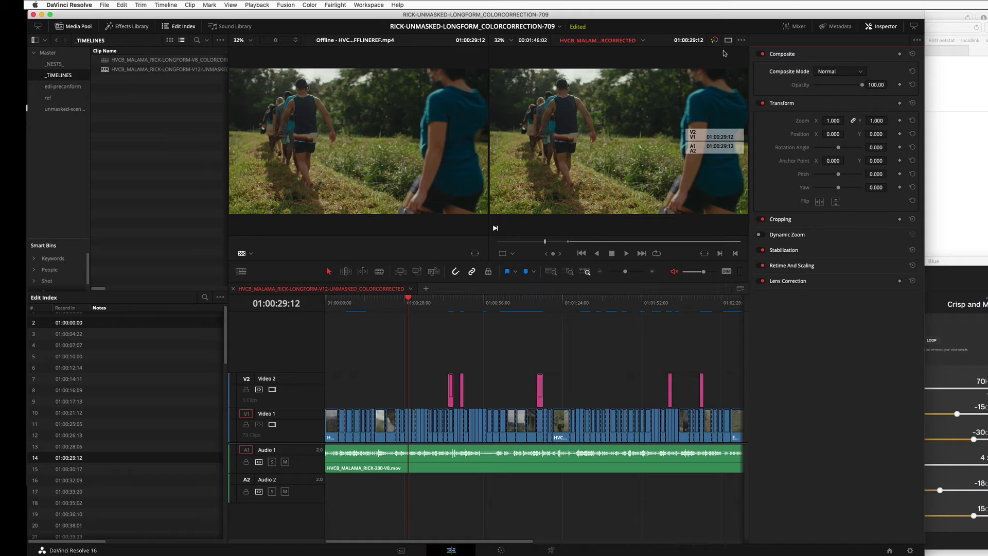
pyautogui.click(880, 26)
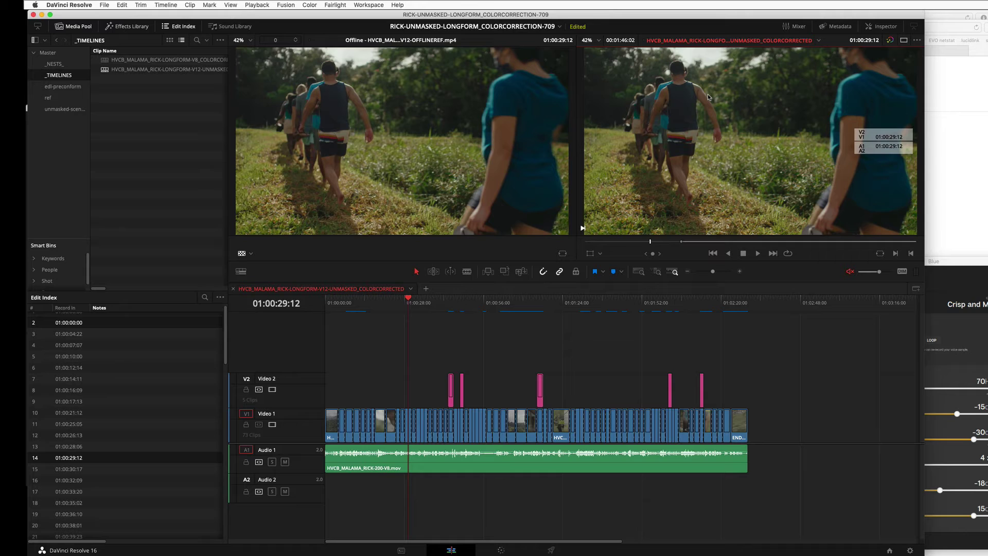
# Apply a vertical wipe and move to 01:00:43:13 with the timeline zoomed in
pyautogui.rightClick(739, 114)
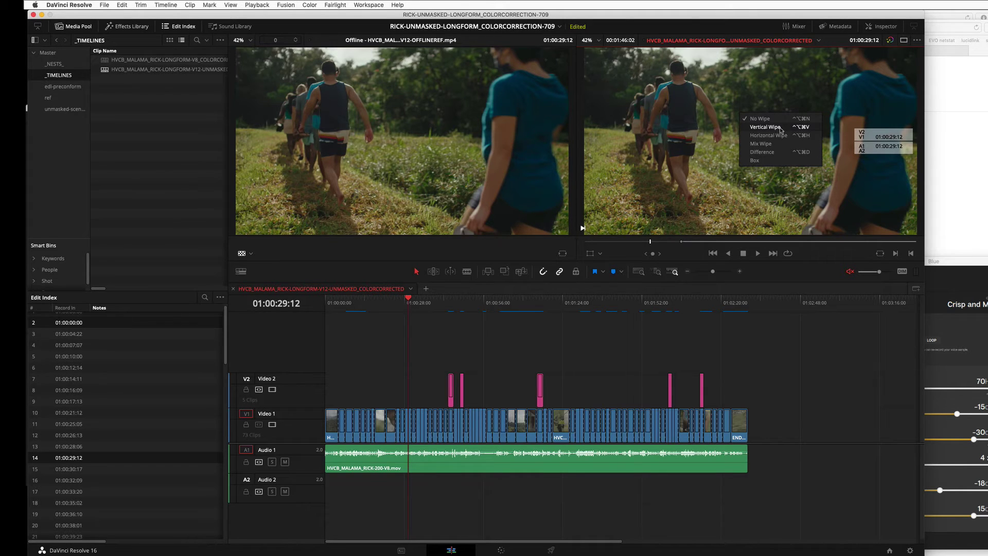
pyautogui.click(780, 128)
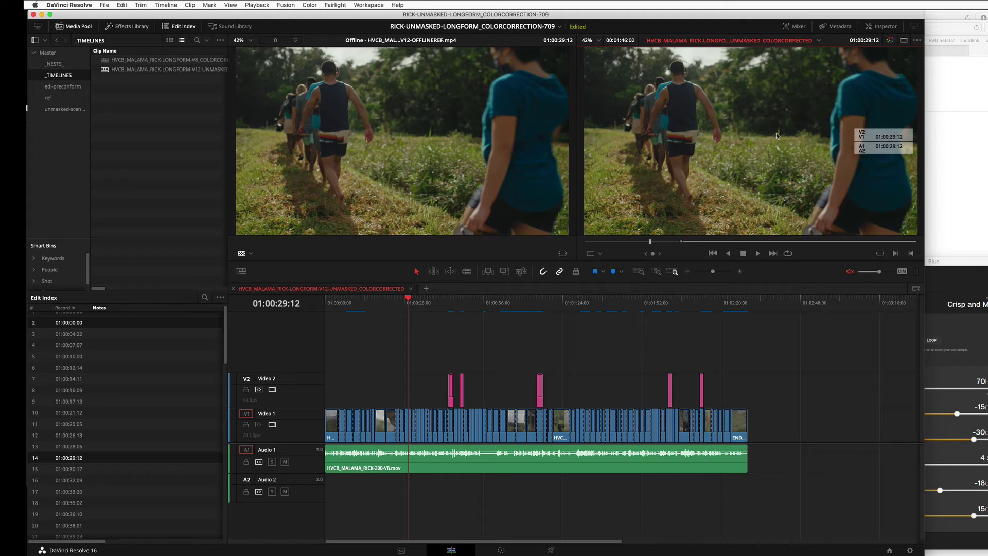
pyautogui.click(449, 303)
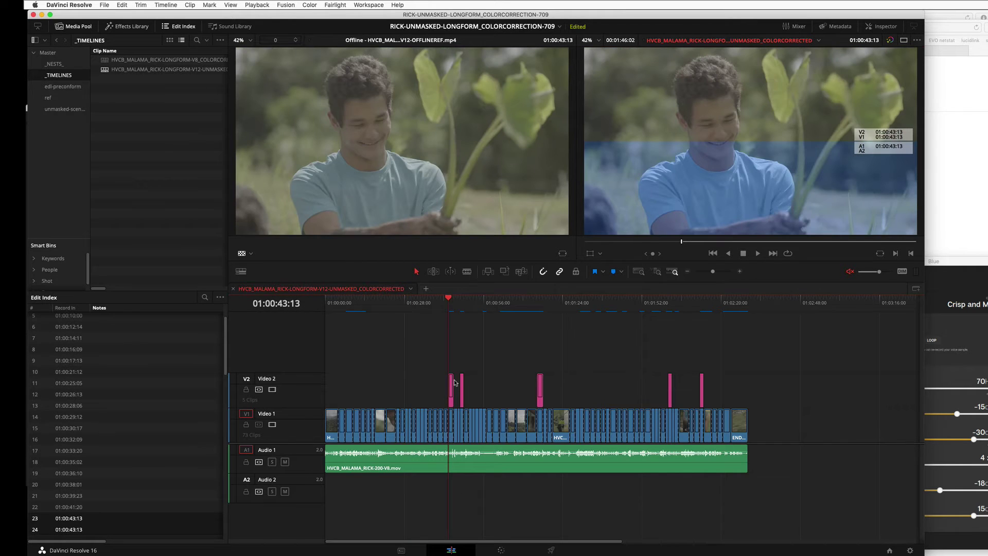
pyautogui.press('super+equal')
pyautogui.rightClick(797, 132)
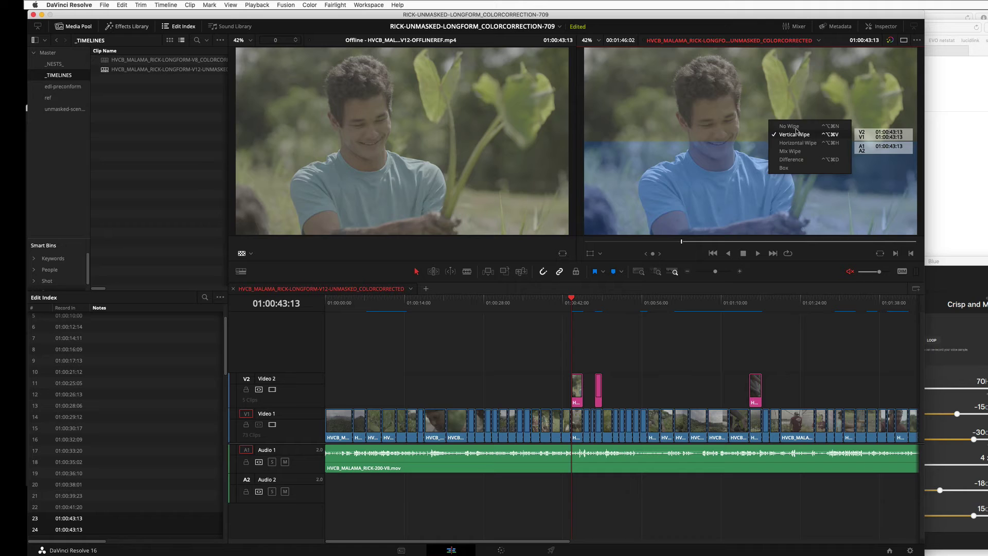
pyautogui.click(796, 133)
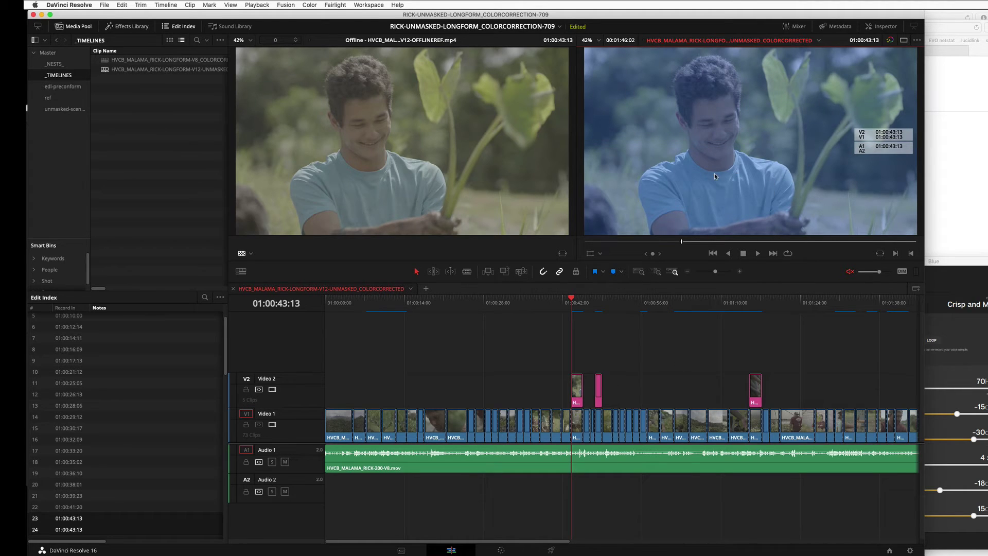
# Try Vertical, Horizontal and Box wipes on the timeline viewer
pyautogui.rightClick(722, 104)
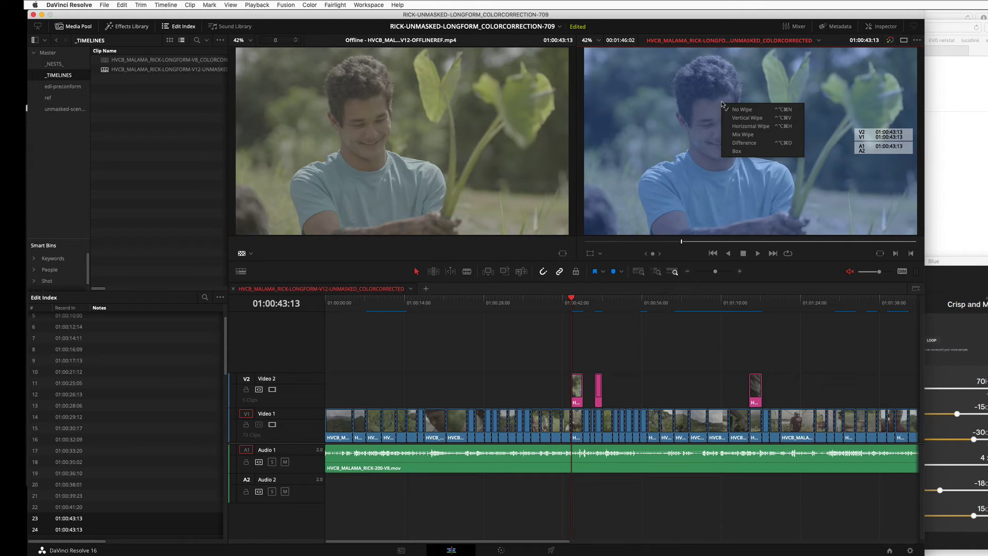
pyautogui.click(747, 117)
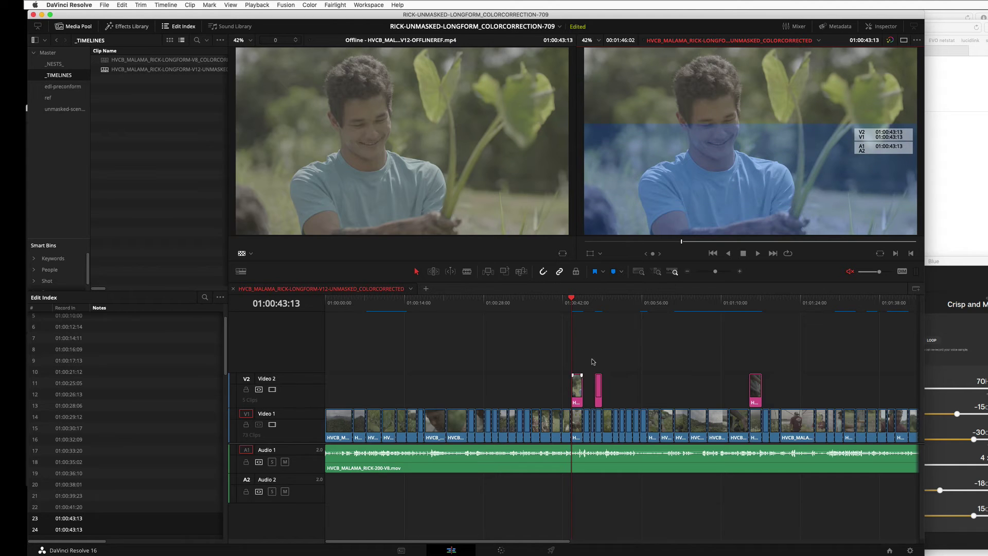
pyautogui.rightClick(711, 104)
pyautogui.click(736, 136)
pyautogui.rightClick(723, 132)
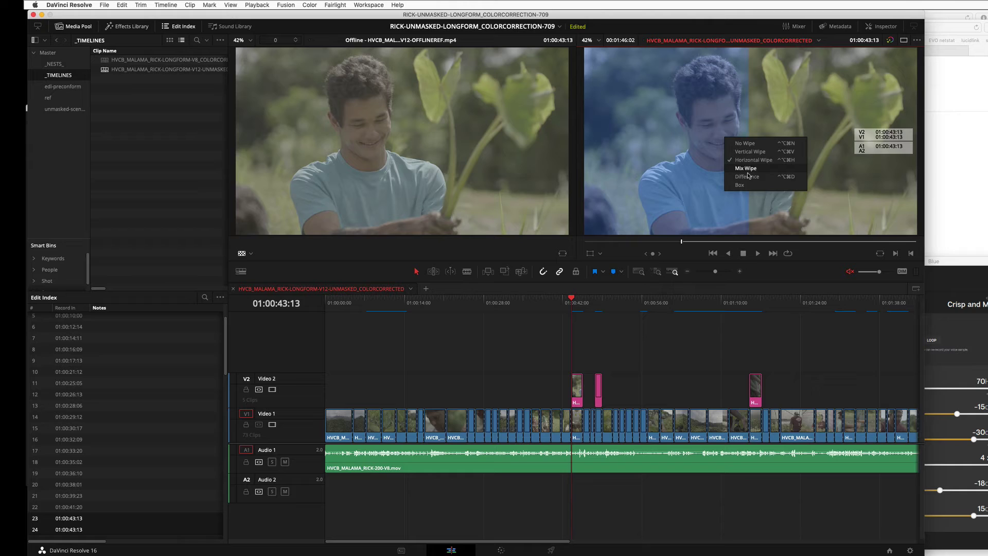
pyautogui.click(747, 187)
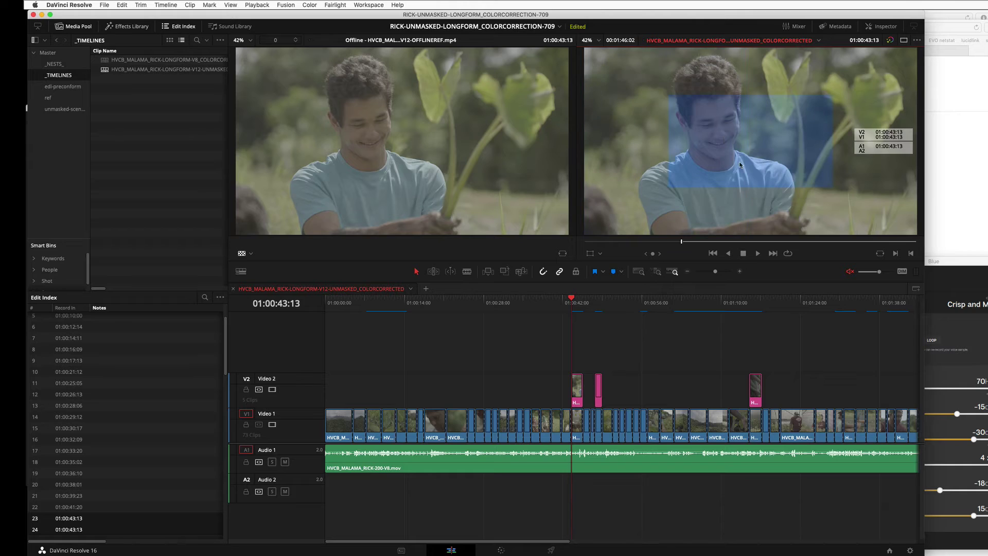
pyautogui.rightClick(729, 113)
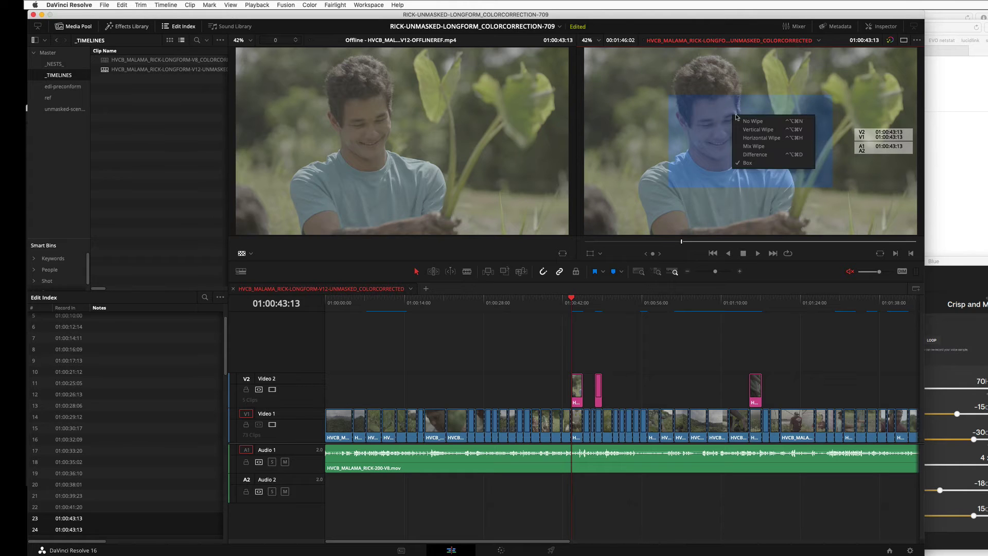
# Switch to a Difference wipe, enable snapping, and park on the muddy-trail shot at 01:00:47:18
pyautogui.click(754, 155)
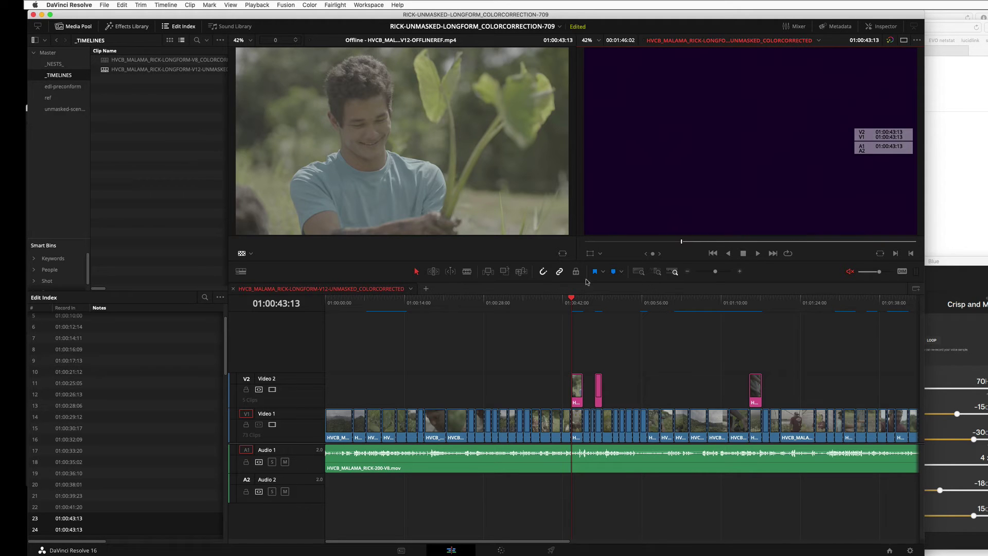
pyautogui.moveTo(575, 302); pyautogui.dragTo(600, 312)
pyautogui.press('n')
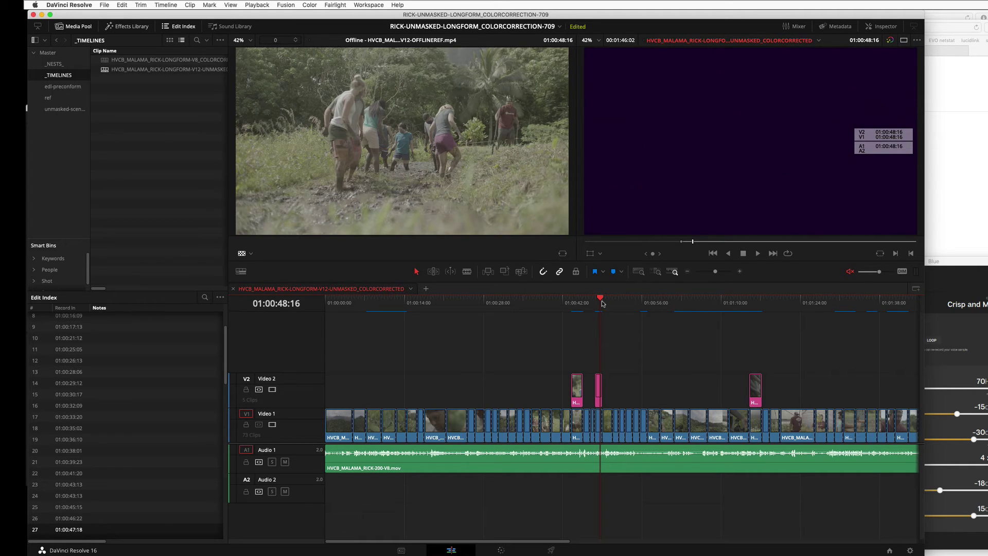
pyautogui.moveTo(603, 304)
pyautogui.mouseDown()
pyautogui.moveTo(617, 305)
pyautogui.moveTo(597, 310)
pyautogui.mouseUp()
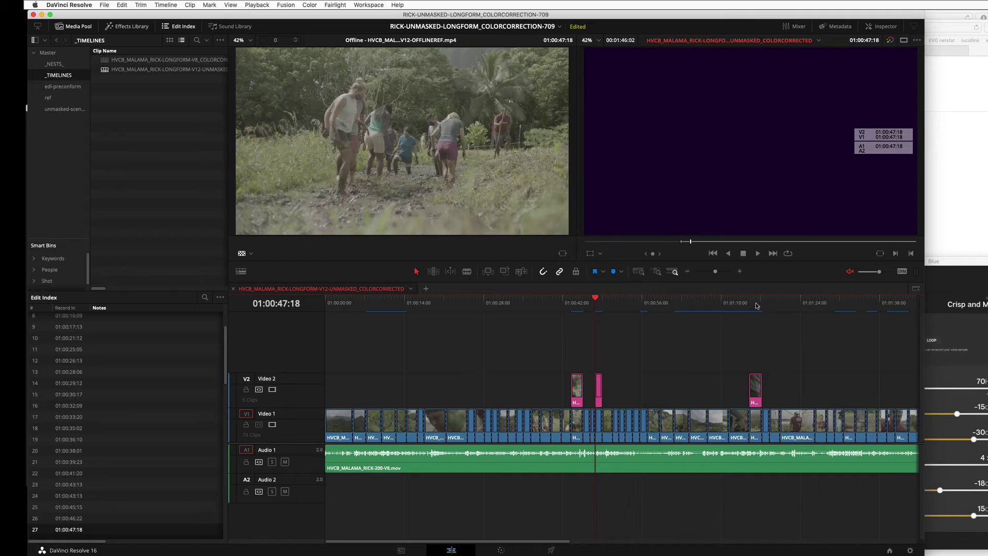
pyautogui.rightClick(712, 115)
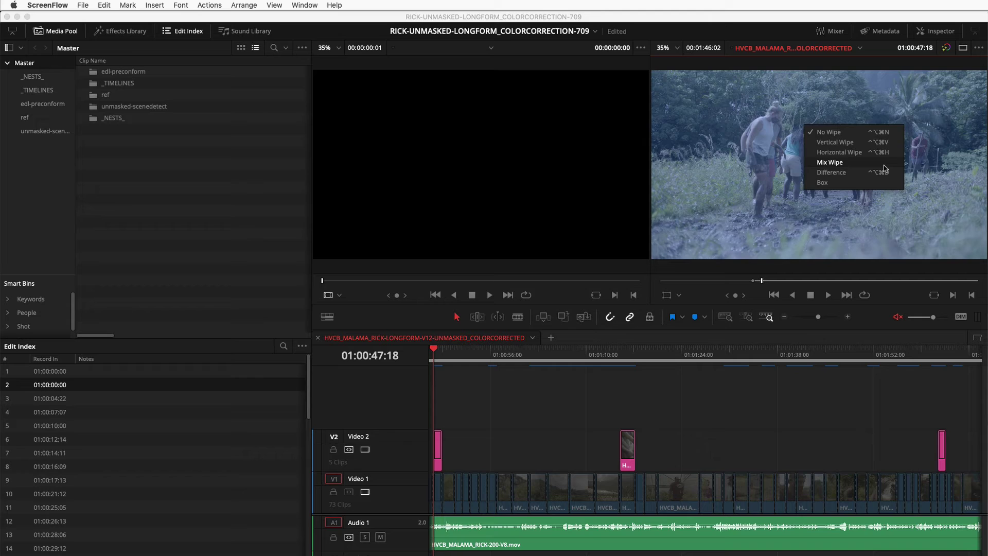
# Dismiss the wipe menu and open Keyboard Customization from the DaVinci Resolve menu
pyautogui.click(665, 129)
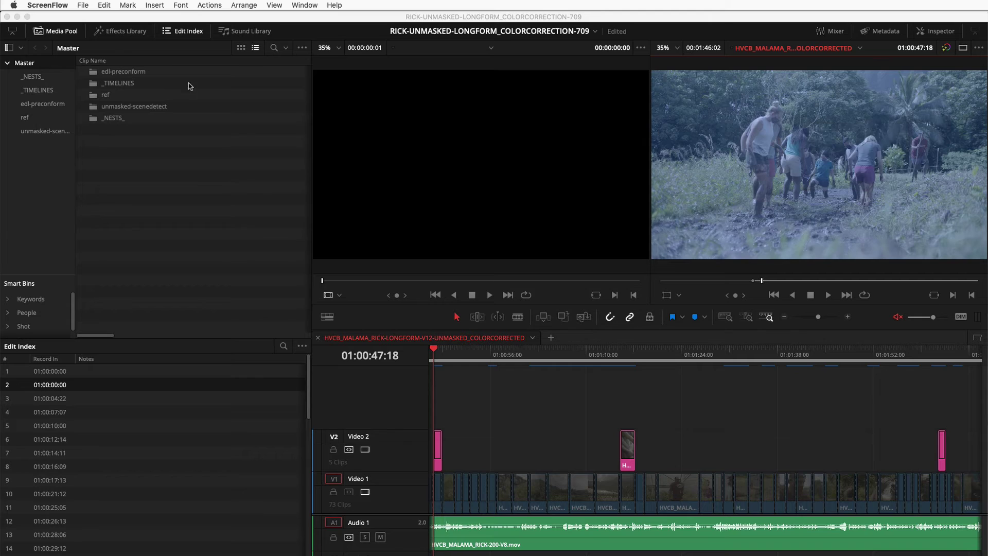
pyautogui.click(198, 20)
pyautogui.click(68, 6)
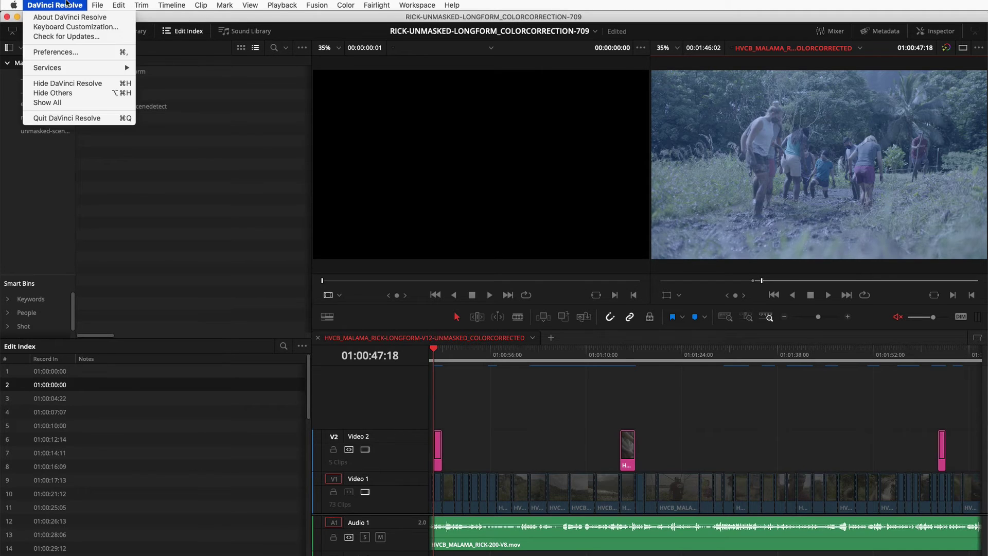
pyautogui.click(117, 31)
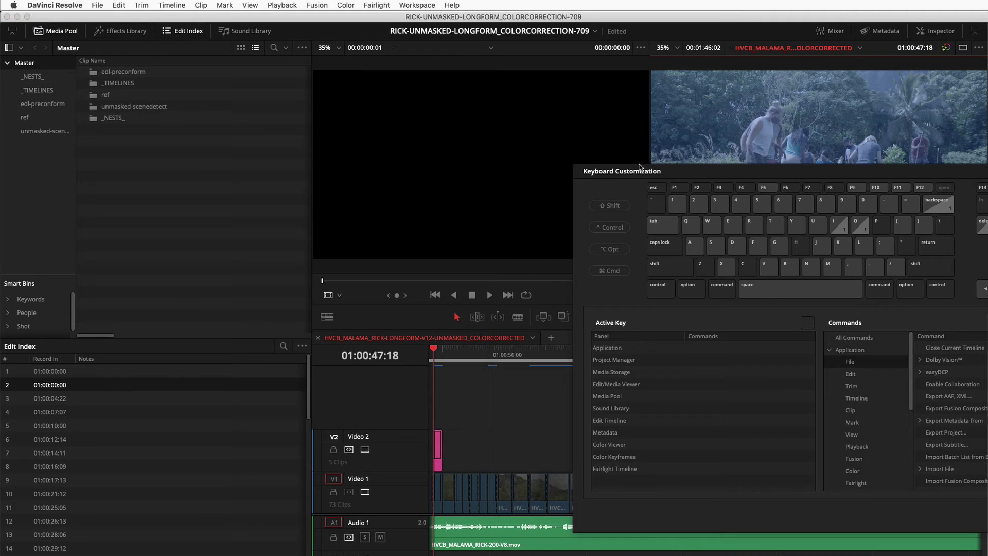
pyautogui.moveTo(639, 167); pyautogui.dragTo(202, 79)
# Under Panels > Edit/Media Viewer > Wipe Options, inspect the Difference and Horizontal Wipe shortcuts
pyautogui.click(393, 261)
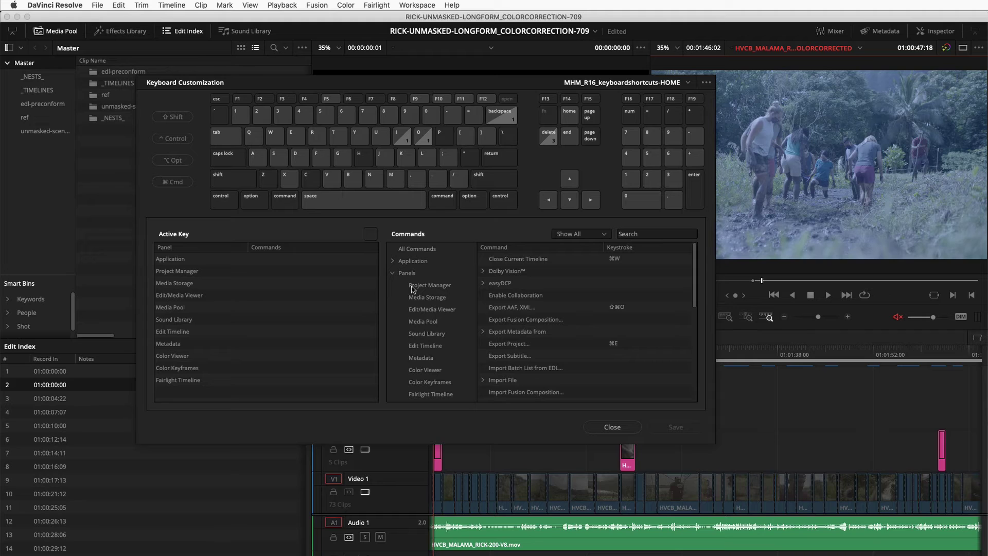
pyautogui.click(420, 309)
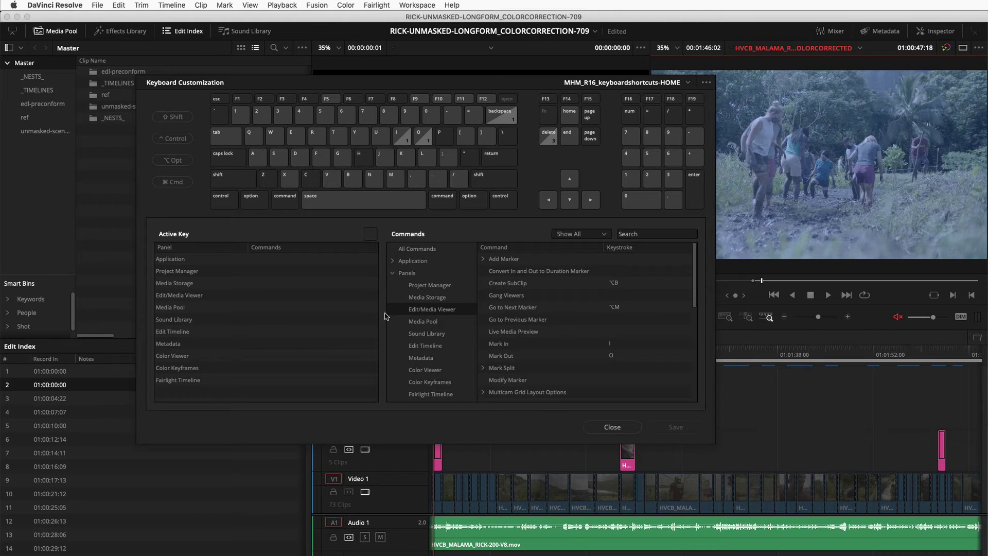
pyautogui.moveTo(691, 278); pyautogui.dragTo(704, 389)
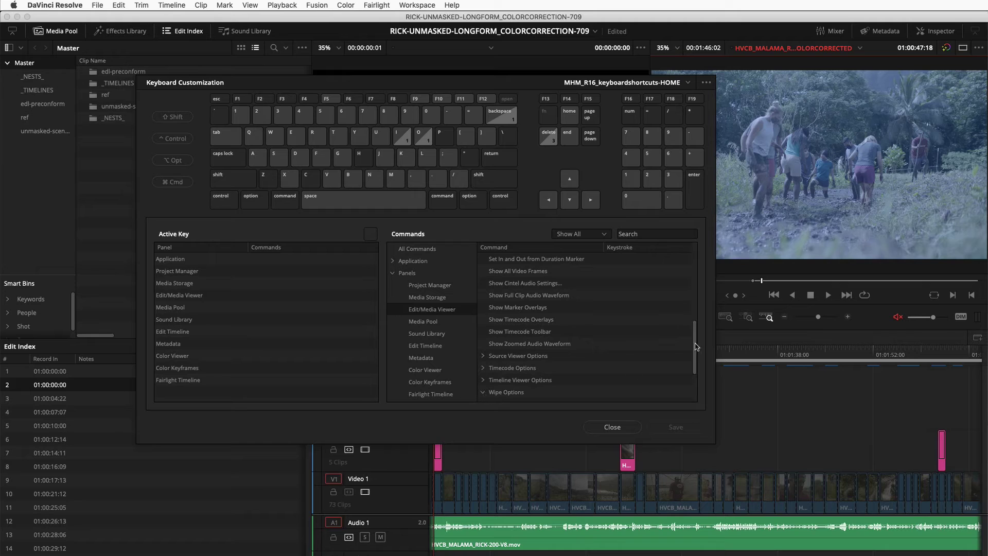
pyautogui.click(483, 392)
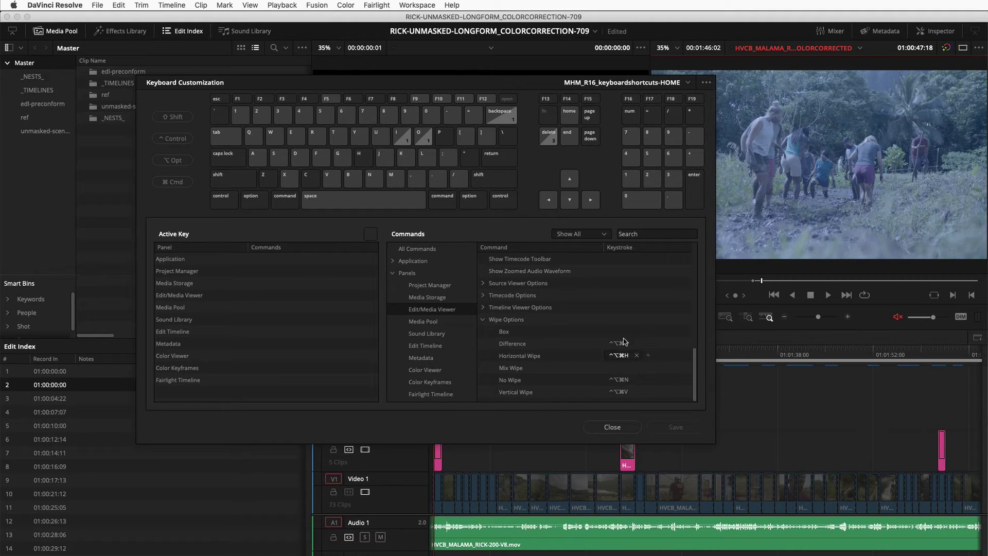
pyautogui.click(619, 343)
pyautogui.click(638, 355)
pyautogui.moveTo(532, 87)
pyautogui.mouseDown()
pyautogui.moveTo(578, 85)
pyautogui.moveTo(535, 72)
pyautogui.mouseUp()
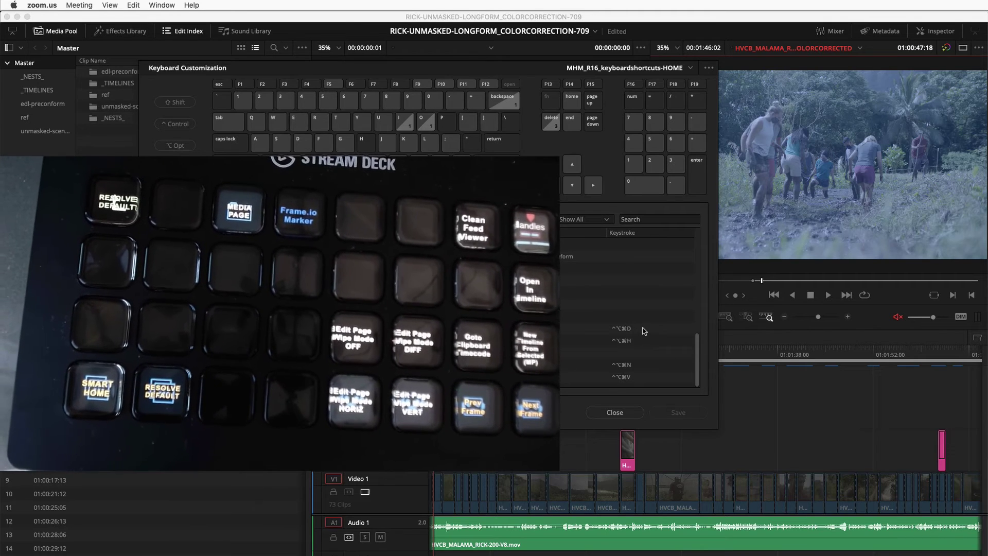
# Close Keyboard Customization and toggle the record viewer between difference and split wipe with Cmd+W
pyautogui.click(628, 415)
pyautogui.click(627, 415)
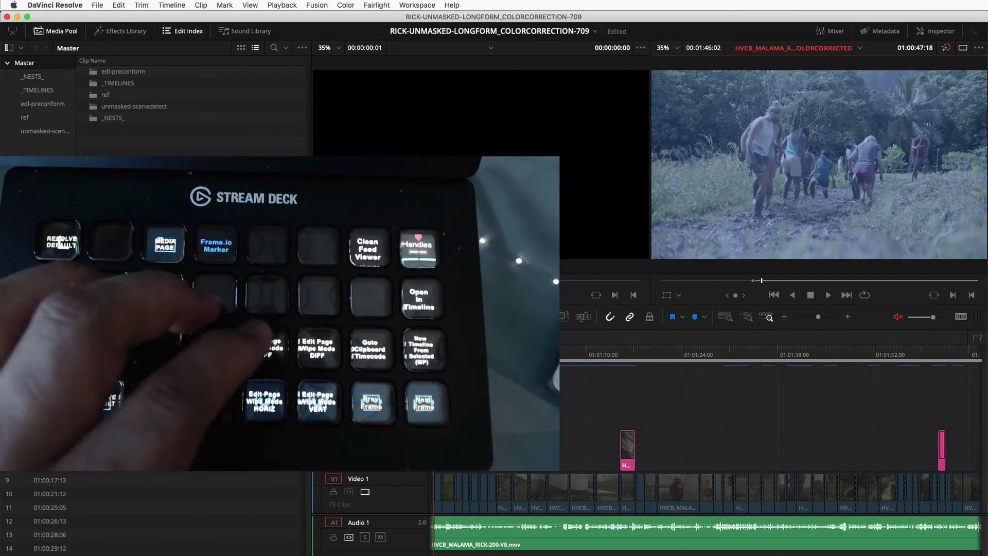
pyautogui.press('super+w')
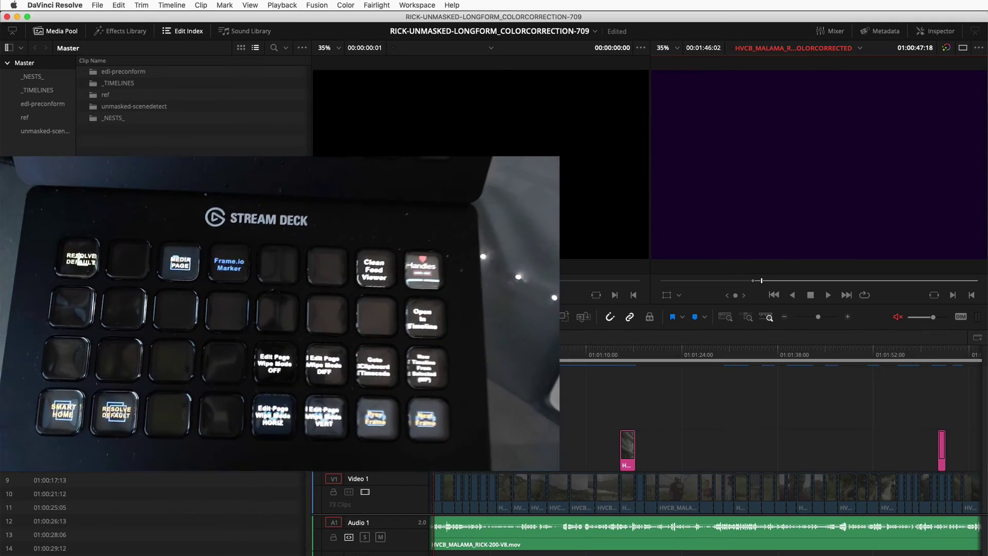
pyautogui.press('super+w')
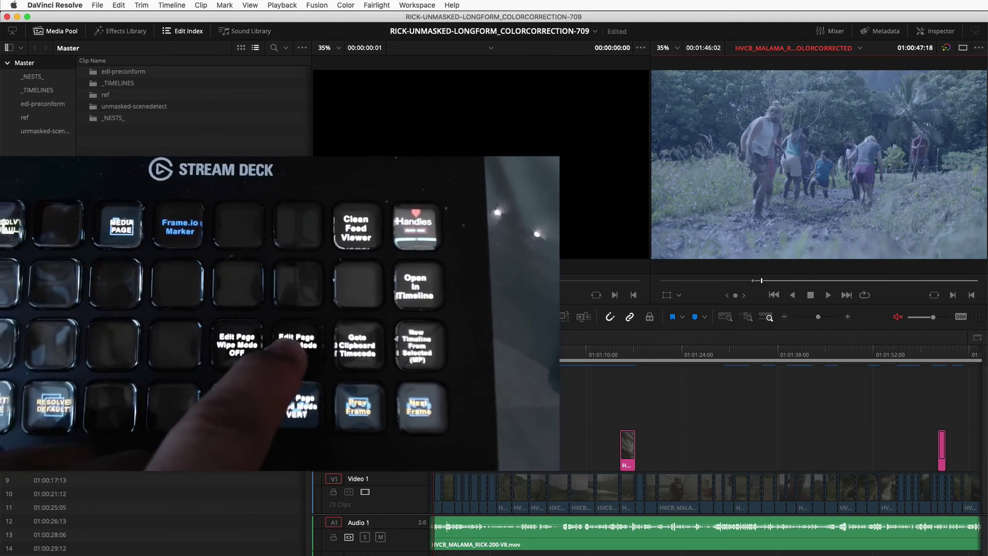
pyautogui.press('super+w')
# Cycle the wipe with Alt+W and Alt+Shift+W through split, vertical and off, ending on vertical
pyautogui.hotkey('alt', 'w')
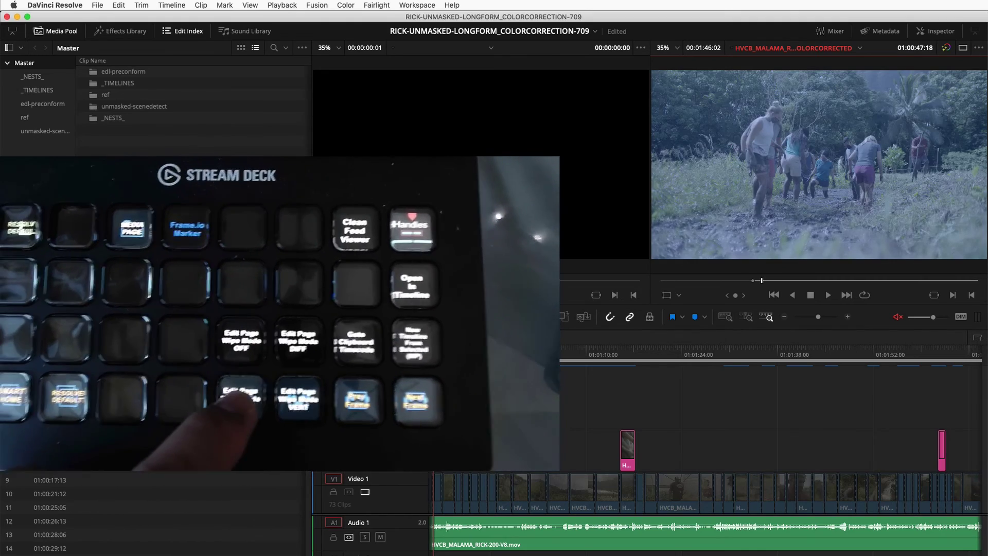
pyautogui.hotkey('alt', 'shift', 'w')
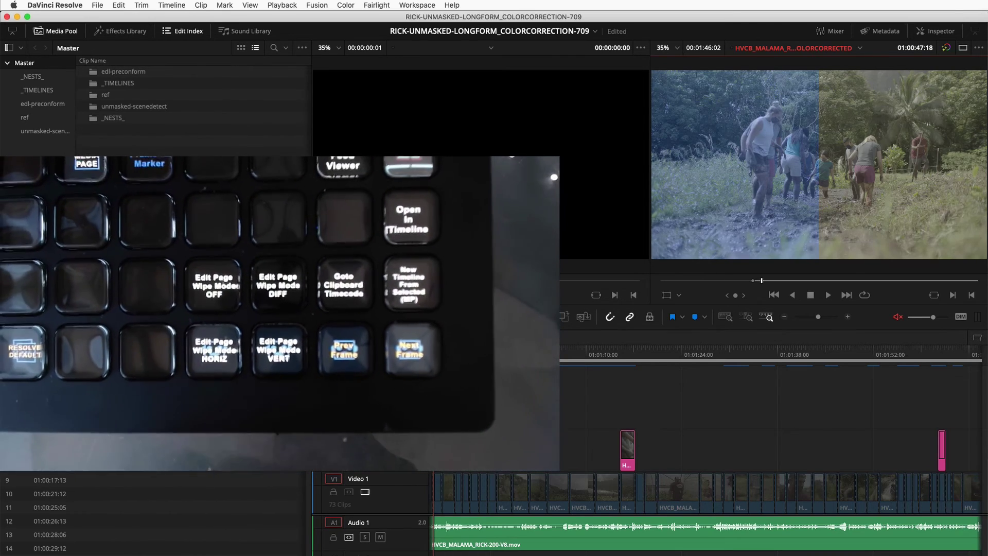
pyautogui.hotkey('alt', 'shift', 'w')
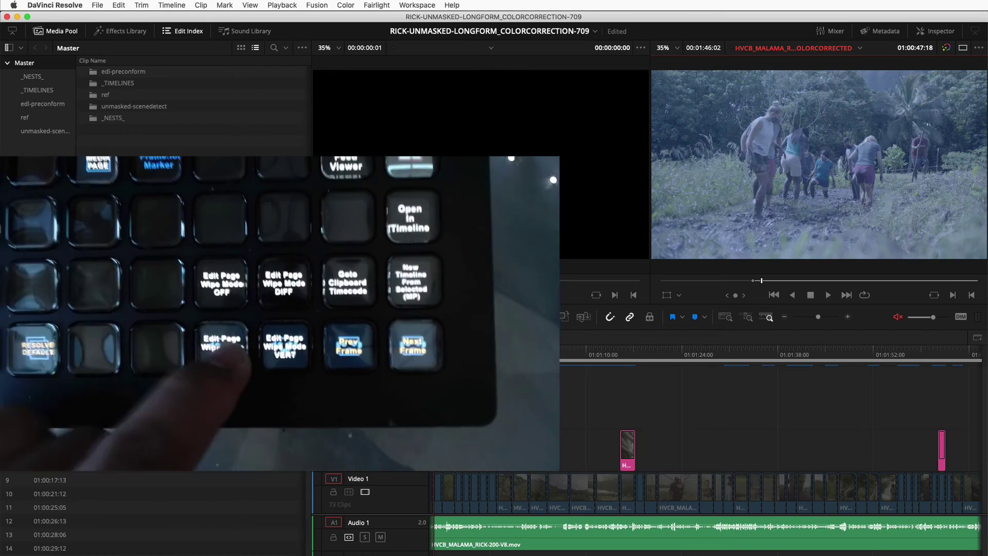
pyautogui.hotkey('alt', 'shift', 'w')
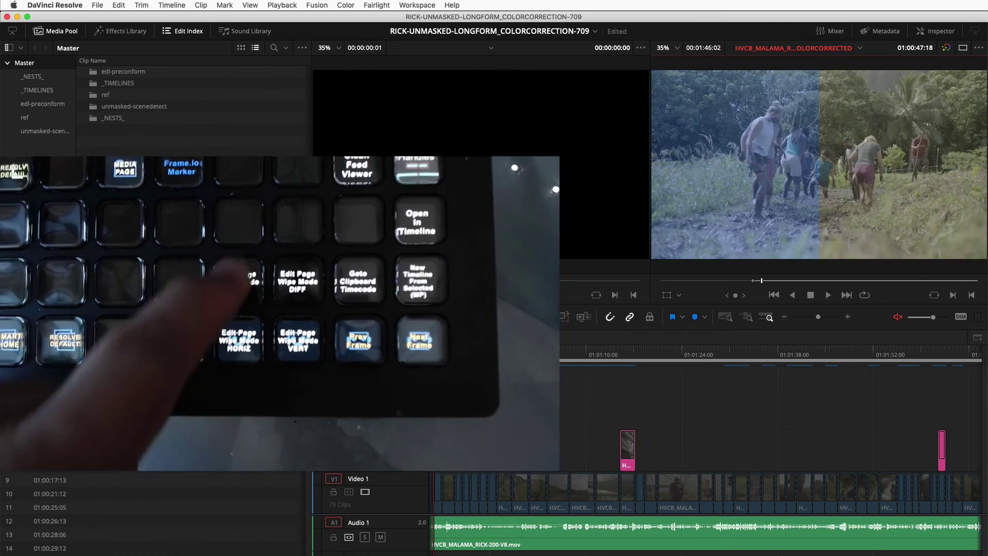
pyautogui.hotkey('alt', 'shift', 'w')
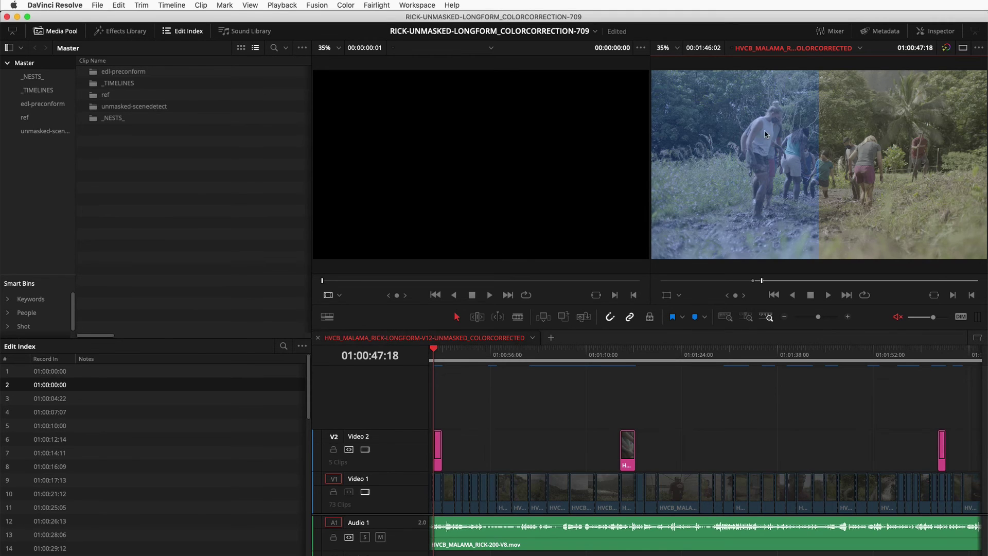
# Set the record viewer's wipe to No Wipe
pyautogui.rightClick(783, 105)
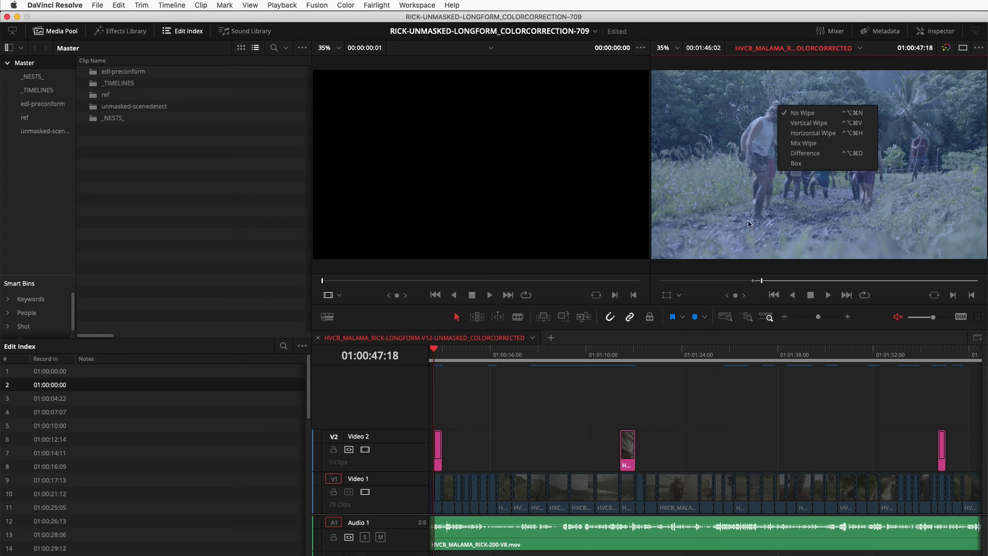
pyautogui.click(795, 108)
pyautogui.rightClick(795, 107)
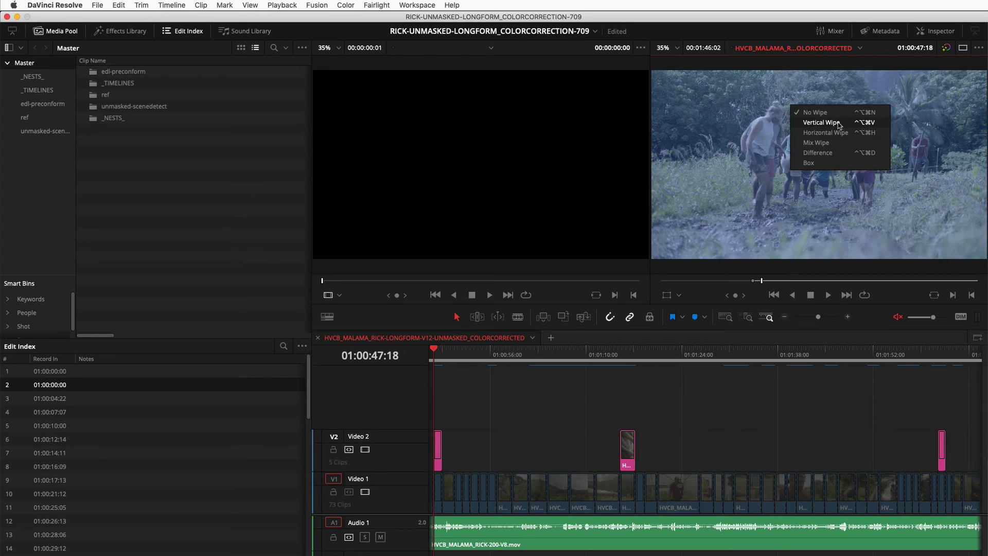
pyautogui.click(834, 114)
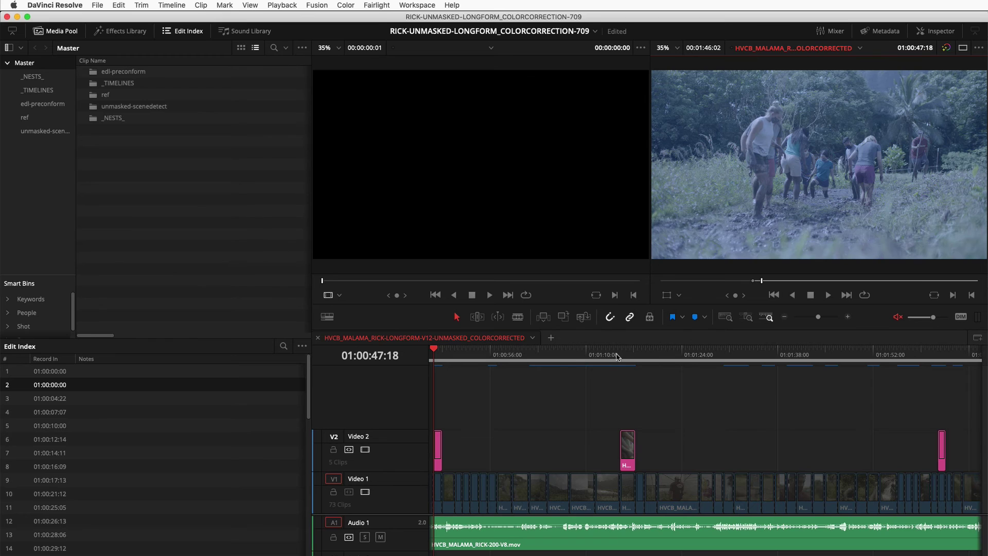
# Move the playhead to 01:01:17:07 and switch the record viewer to Difference mode
pyautogui.moveTo(617, 357); pyautogui.dragTo(701, 393)
pyautogui.rightClick(759, 155)
pyautogui.click(784, 201)
pyautogui.press('super+minus')
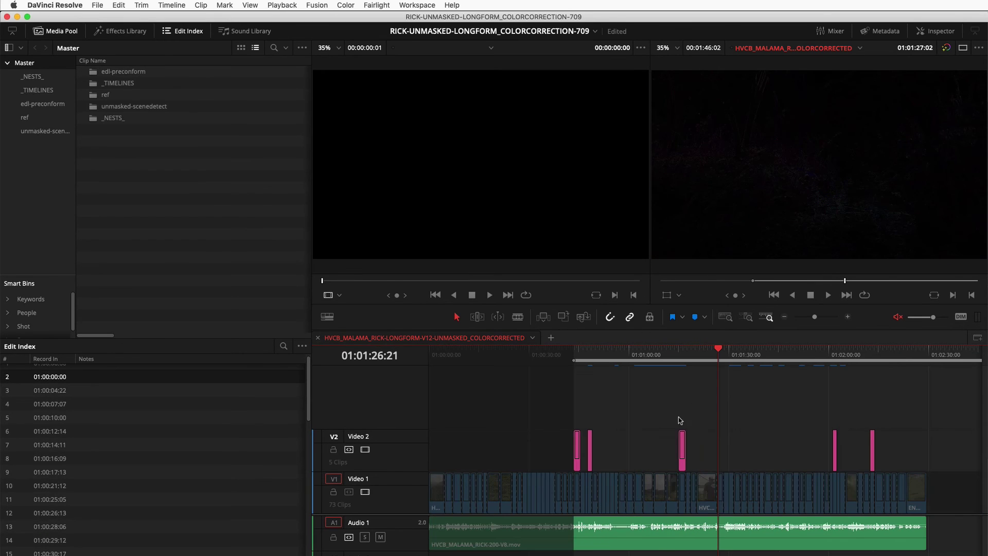
pyautogui.rightClick(746, 143)
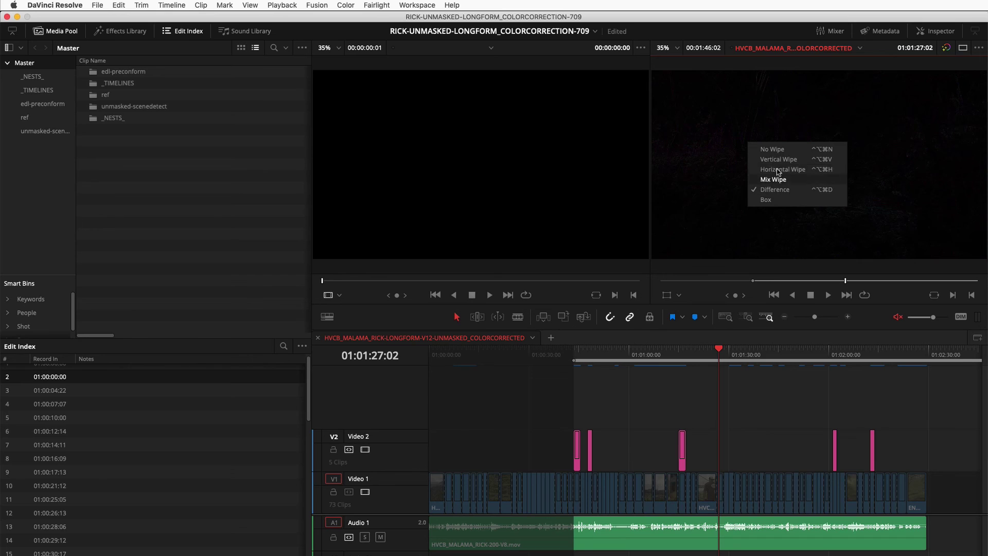
# Turn the Difference comparison off so the record viewer shows the unblended frame
pyautogui.click(771, 149)
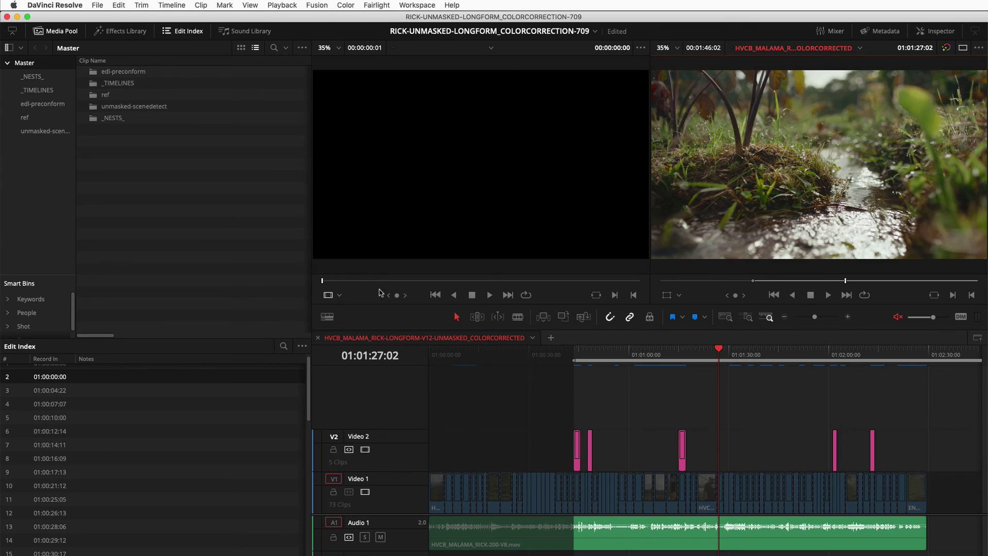
pyautogui.click(339, 296)
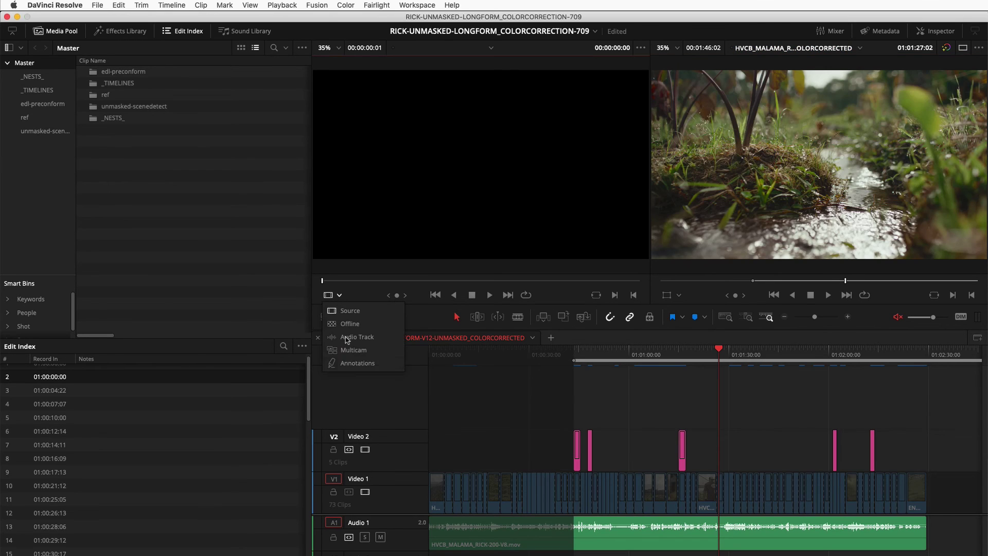
pyautogui.click(337, 312)
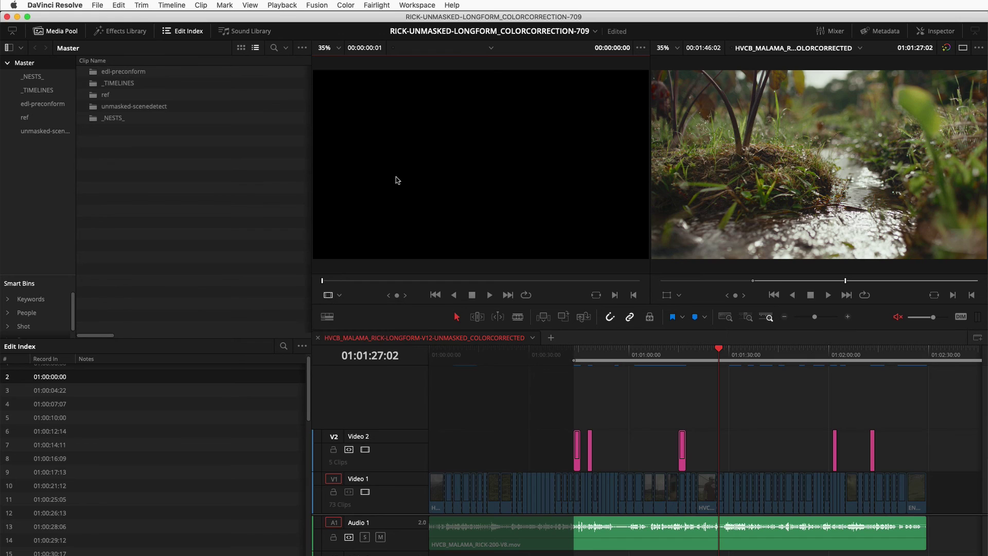
# Load the V1 stream clip at 01:00:59:06 into the source viewer and advance to 01:01:07:15
pyautogui.click(627, 354)
pyautogui.click(623, 495)
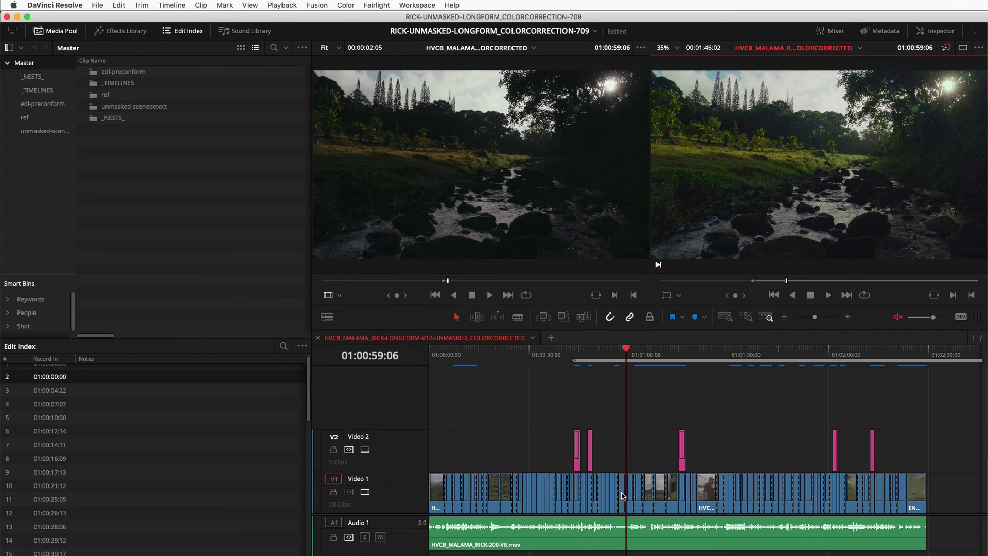
pyautogui.press('Down')
pyautogui.click(339, 295)
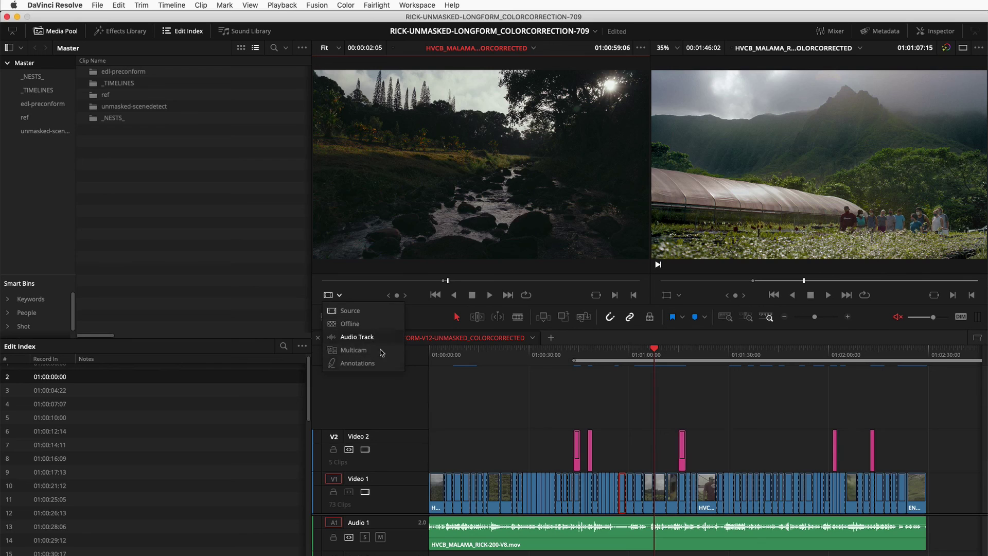
# In Annotations mode, circle the stream on Marker 1 and the patterned face mask at 01:01:15:18 in red
pyautogui.click(358, 363)
pyautogui.moveTo(451, 208)
pyautogui.mouseDown()
pyautogui.moveTo(407, 185)
pyautogui.moveTo(483, 183)
pyautogui.moveTo(456, 170)
pyautogui.mouseUp()
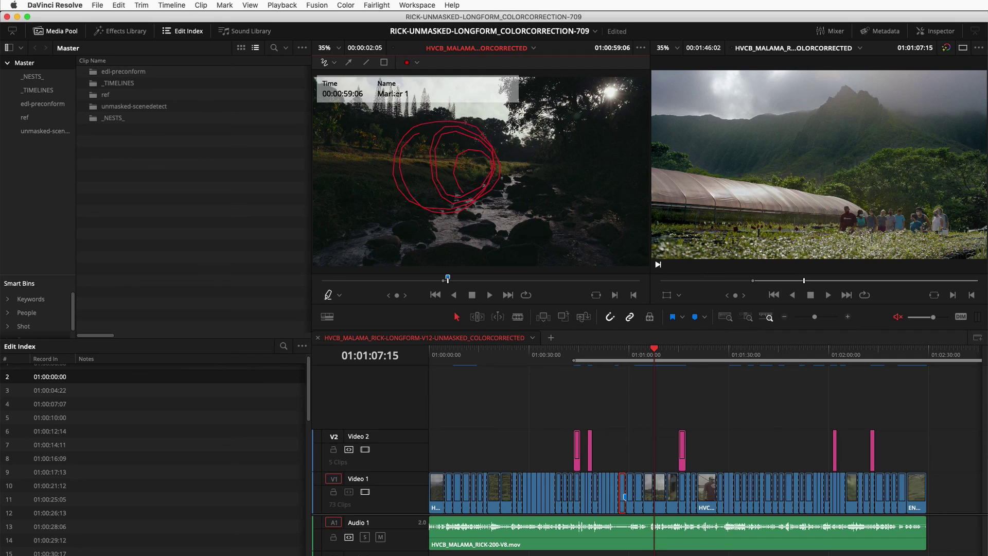
pyautogui.click(483, 278)
pyautogui.moveTo(422, 146)
pyautogui.mouseDown()
pyautogui.moveTo(473, 233)
pyautogui.moveTo(406, 135)
pyautogui.mouseUp()
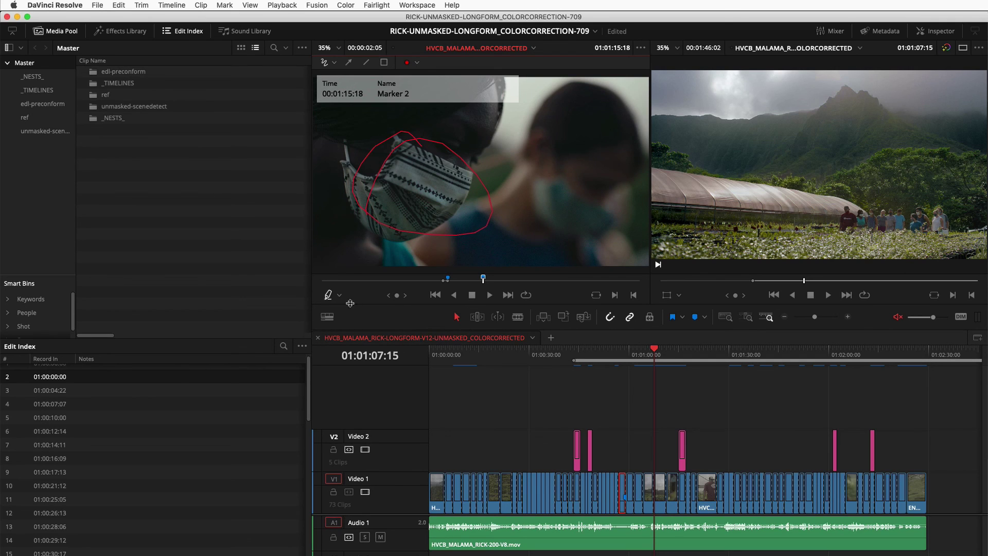
# Switch the source viewer to show the Offline reference clip
pyautogui.click(338, 295)
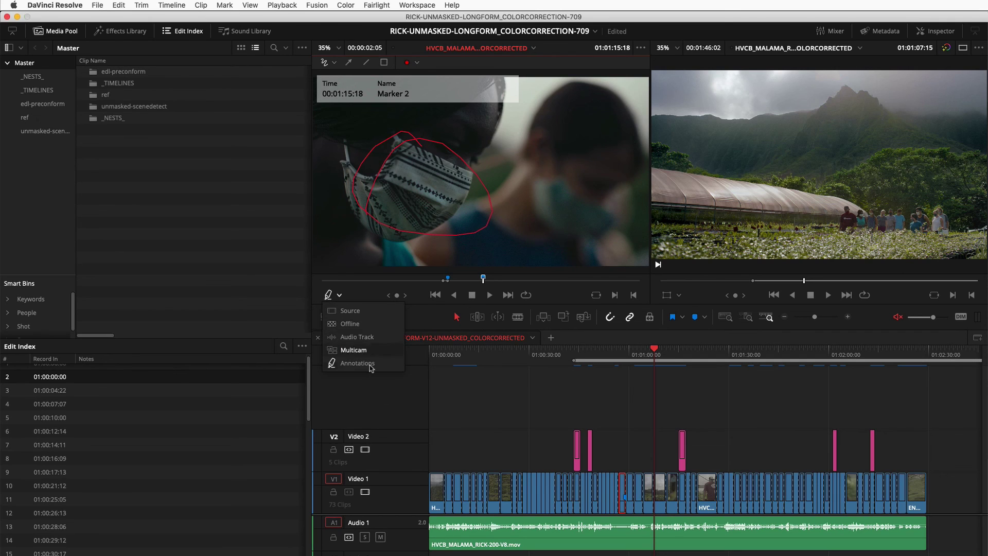
pyautogui.click(355, 337)
pyautogui.click(339, 296)
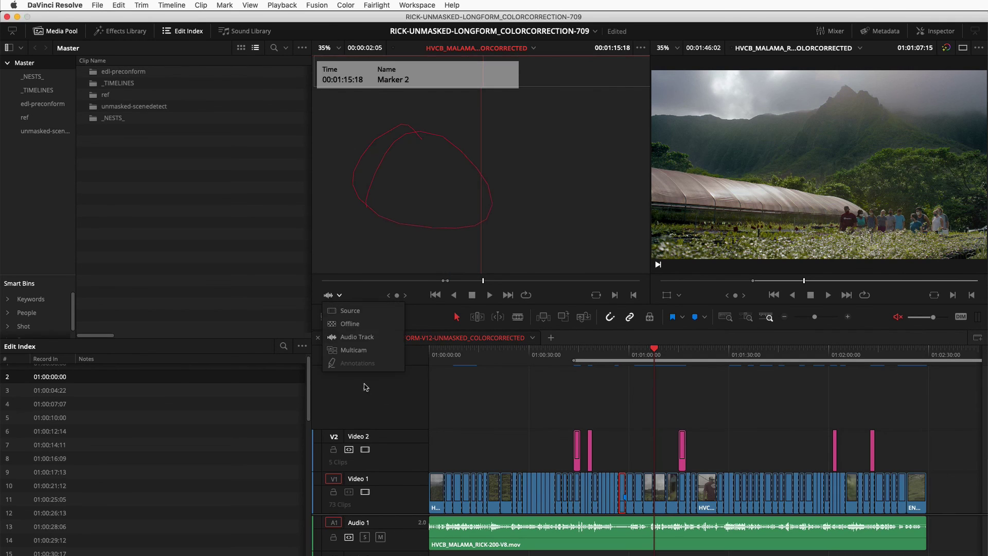
pyautogui.click(354, 323)
pyautogui.click(340, 297)
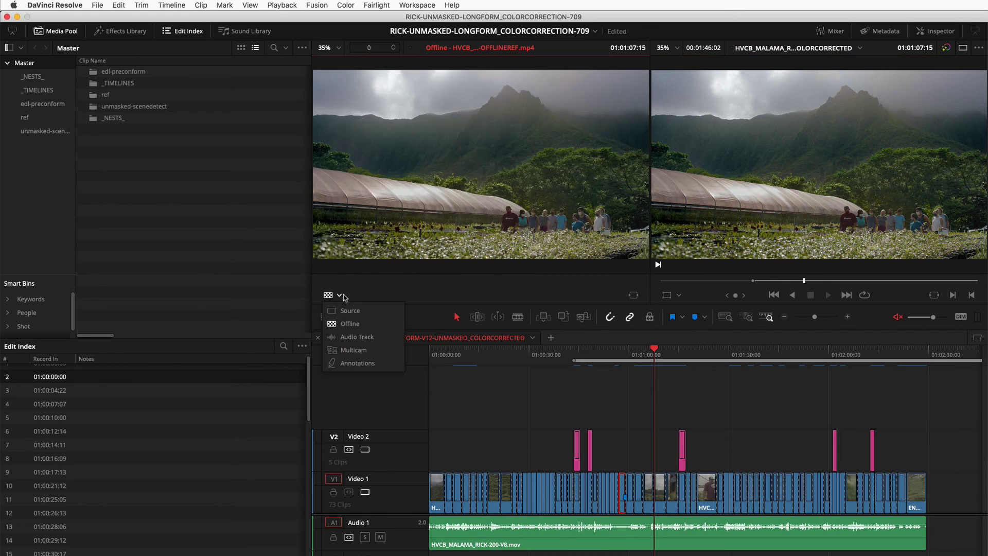
pyautogui.click(411, 310)
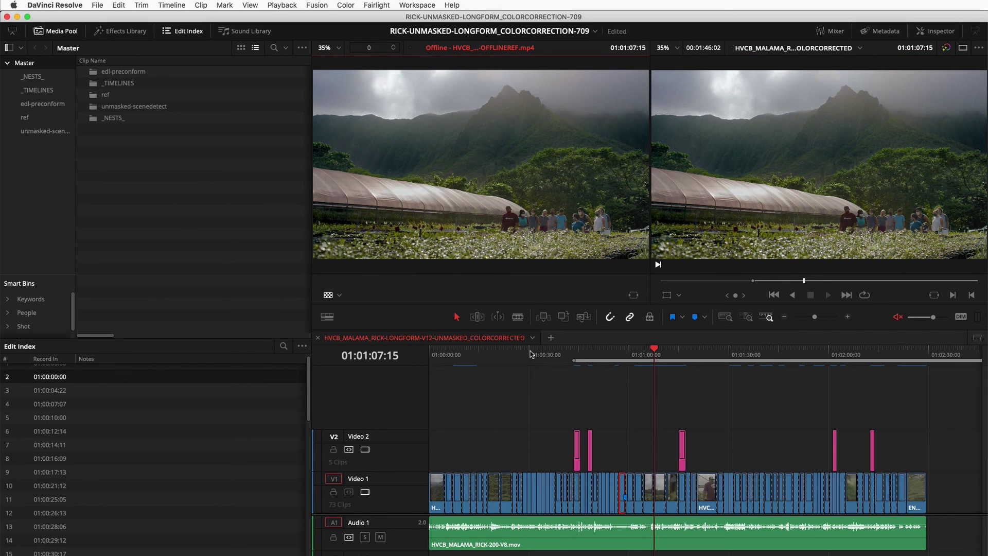